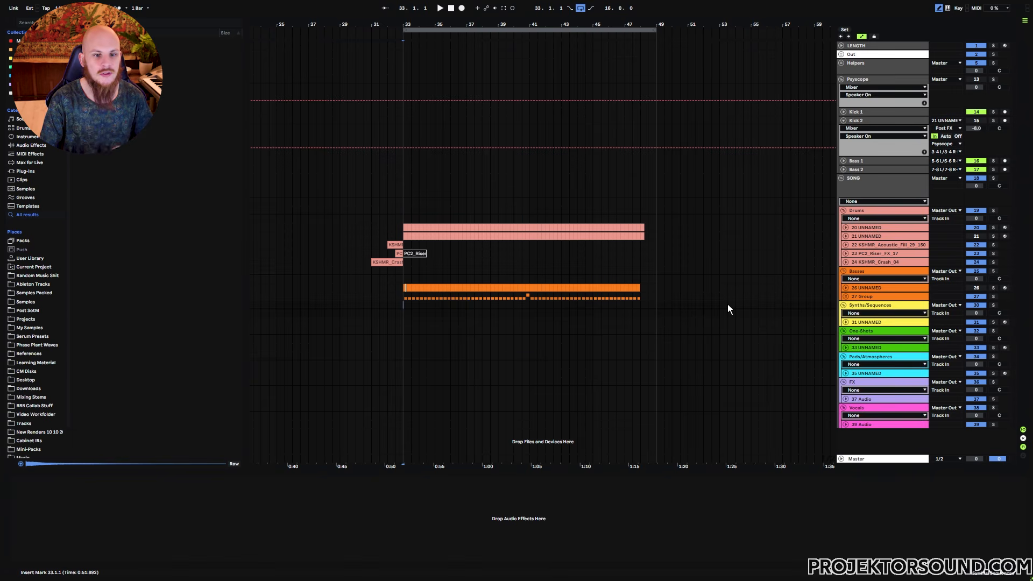
Open the Serum instrument on bass track 26 and examine the wavetable of oscillator B in its table editor
click(866, 289)
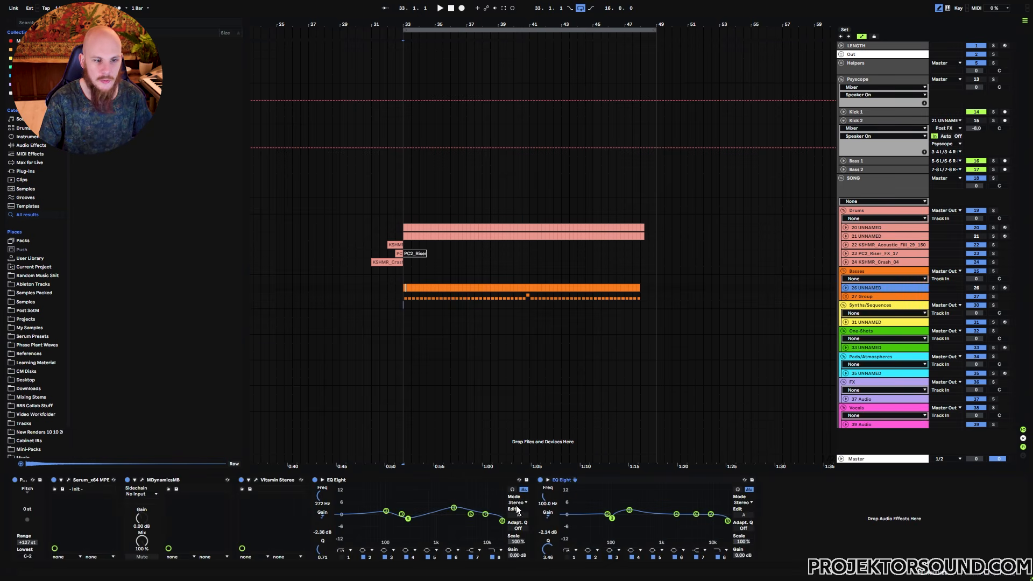
click(69, 481)
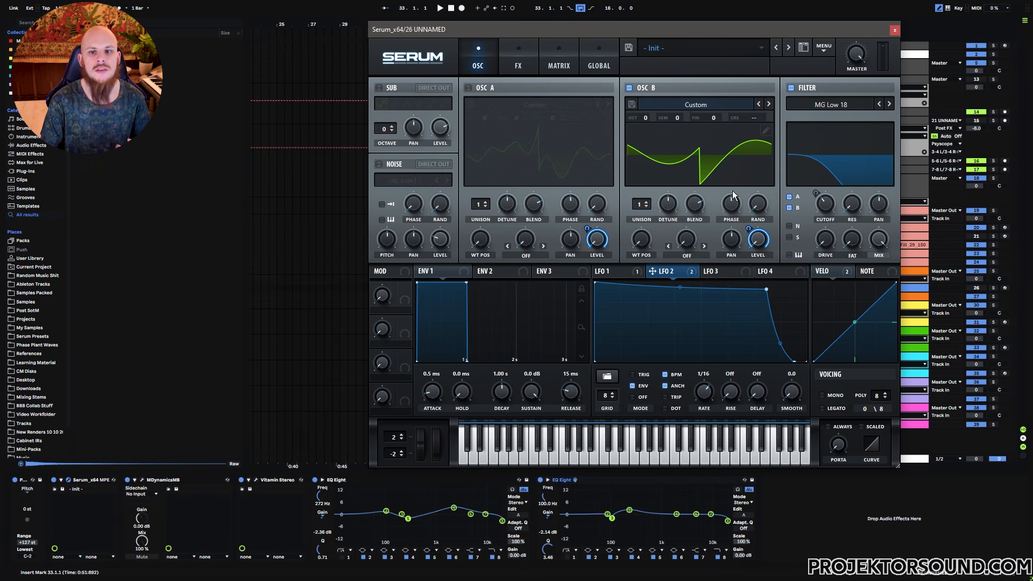
click(765, 132)
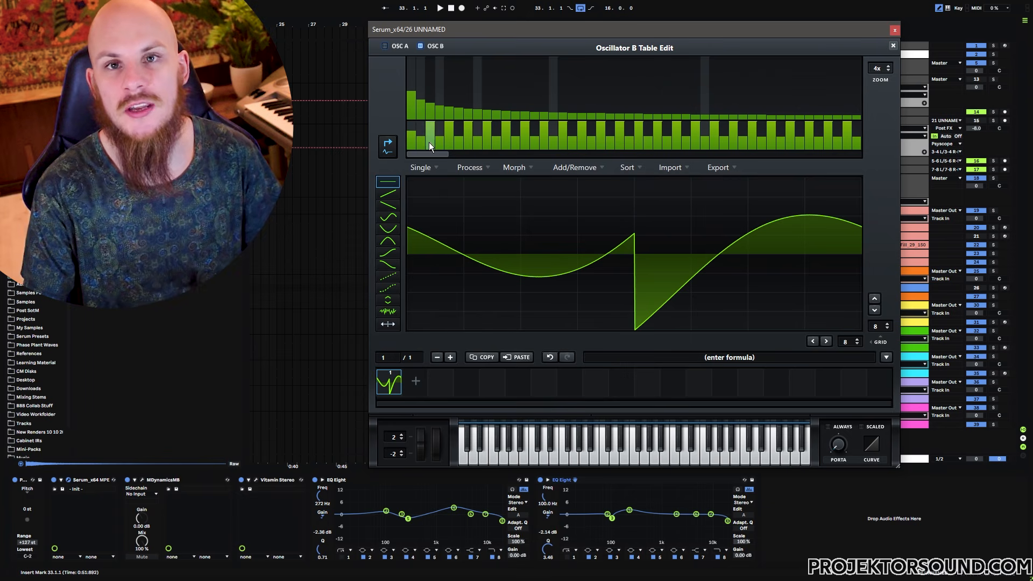
Open the bass track's MDynamicsMB plugin and inspect the band 4 and neighbouring lower band settings
click(143, 480)
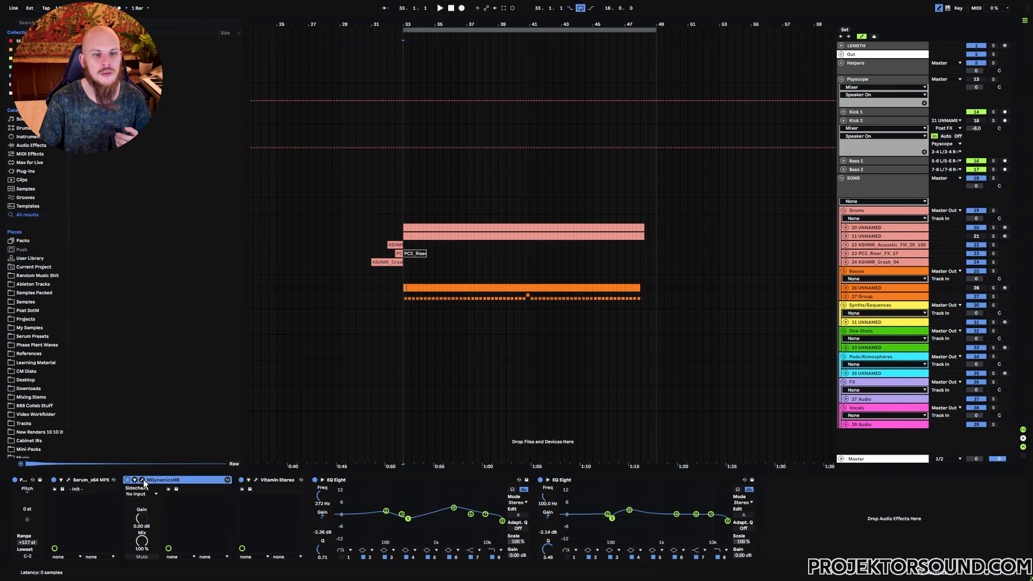
click(143, 479)
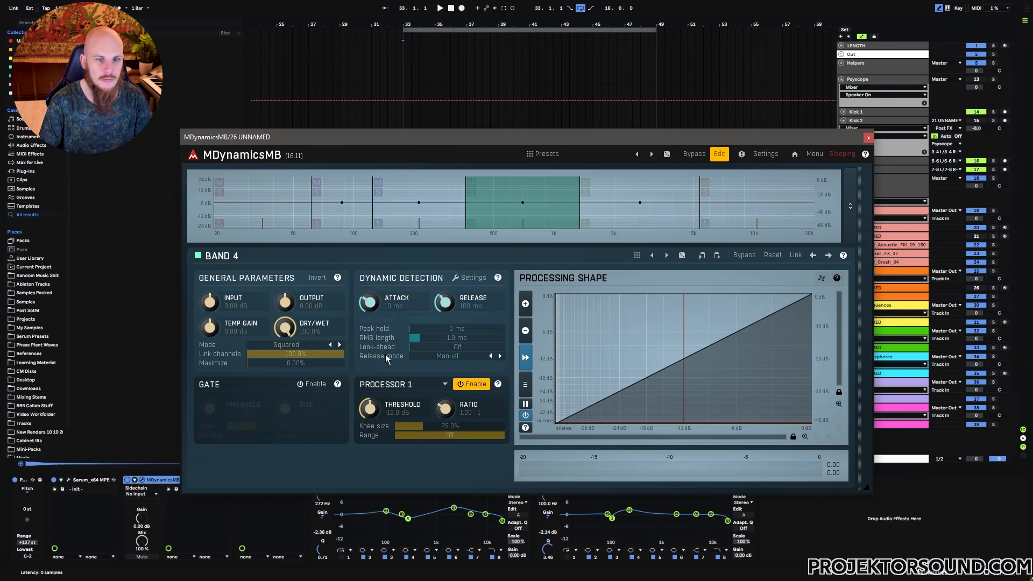
click(467, 385)
click(476, 385)
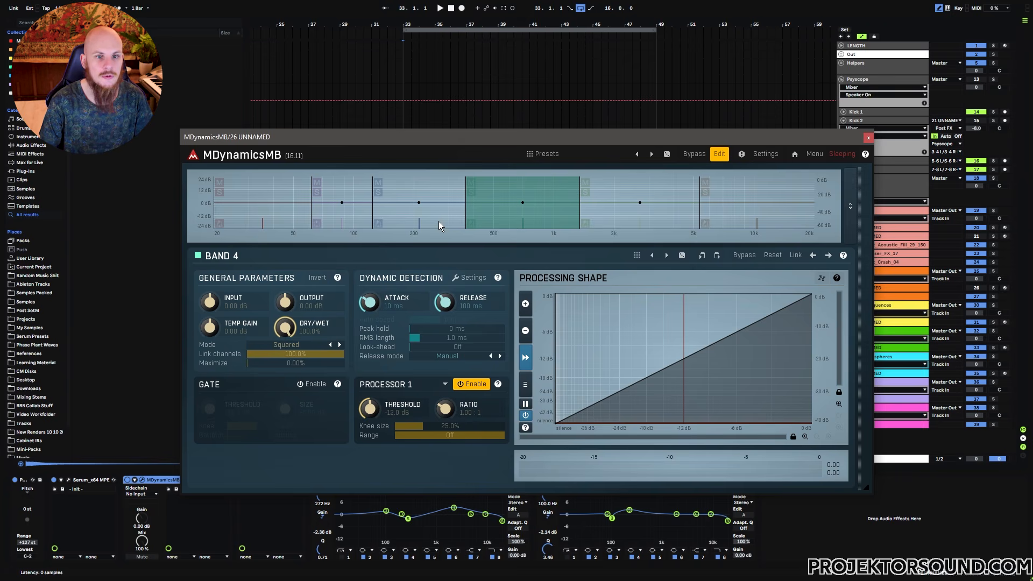
click(383, 226)
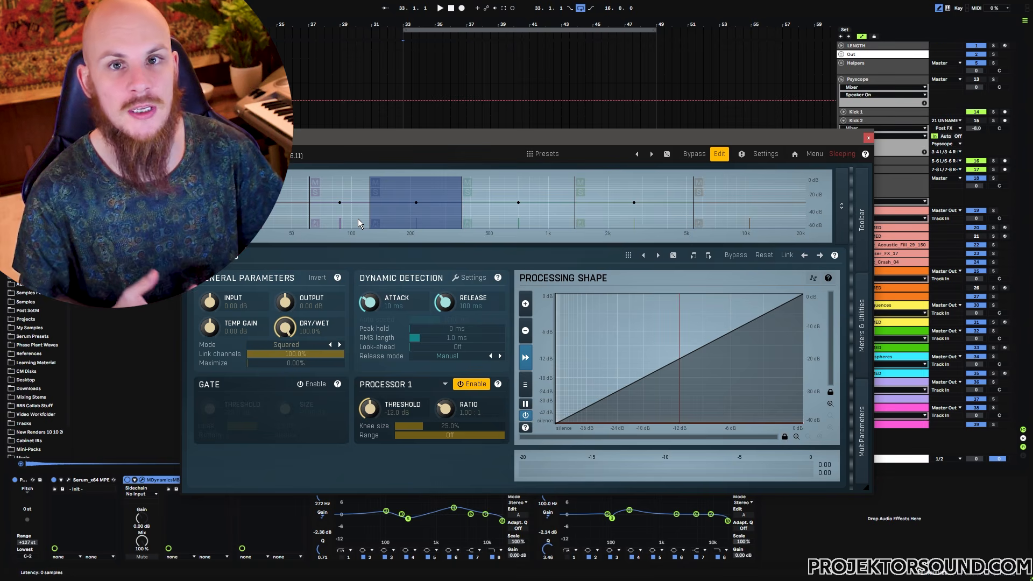
Check the Vitamin Stereo device and Serum's oscillator B table, effects page and LFO 1 shape, and close Serum
click(257, 480)
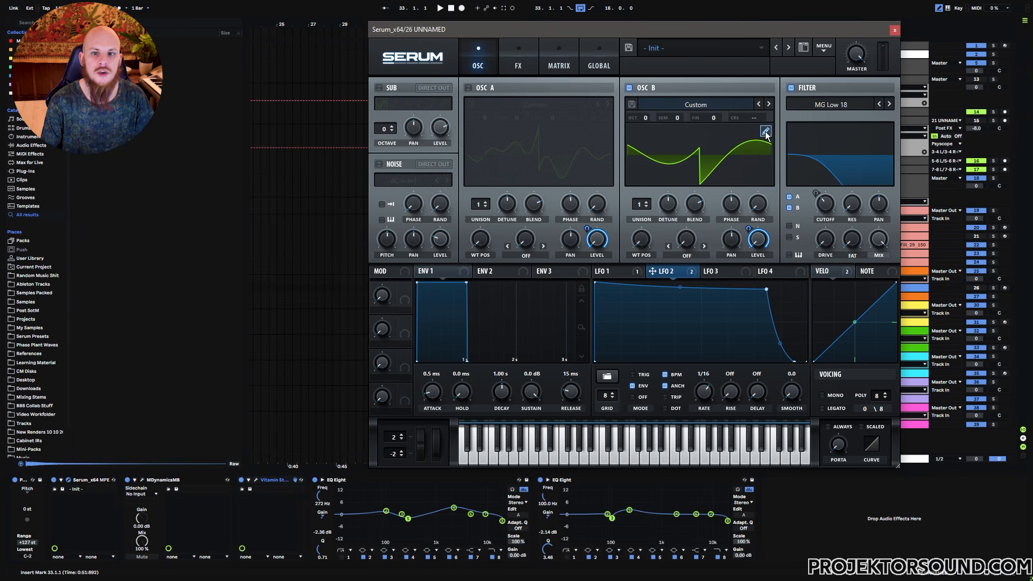
click(765, 131)
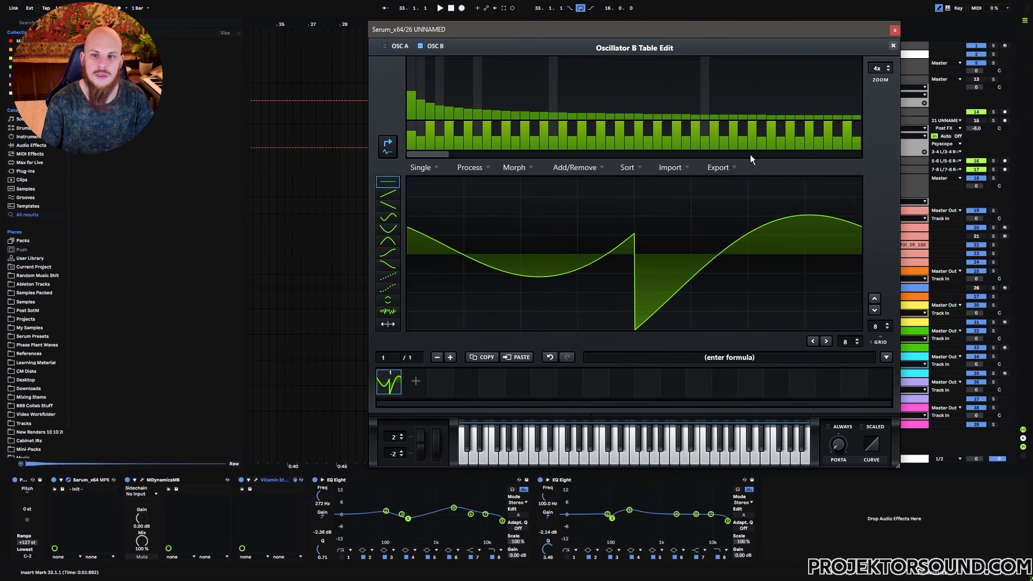
click(894, 47)
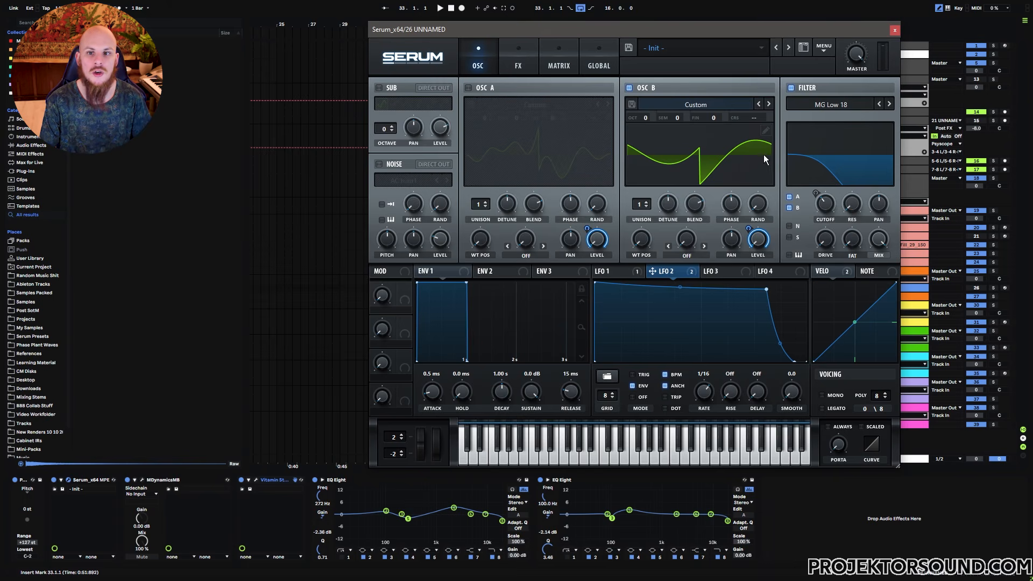
click(518, 64)
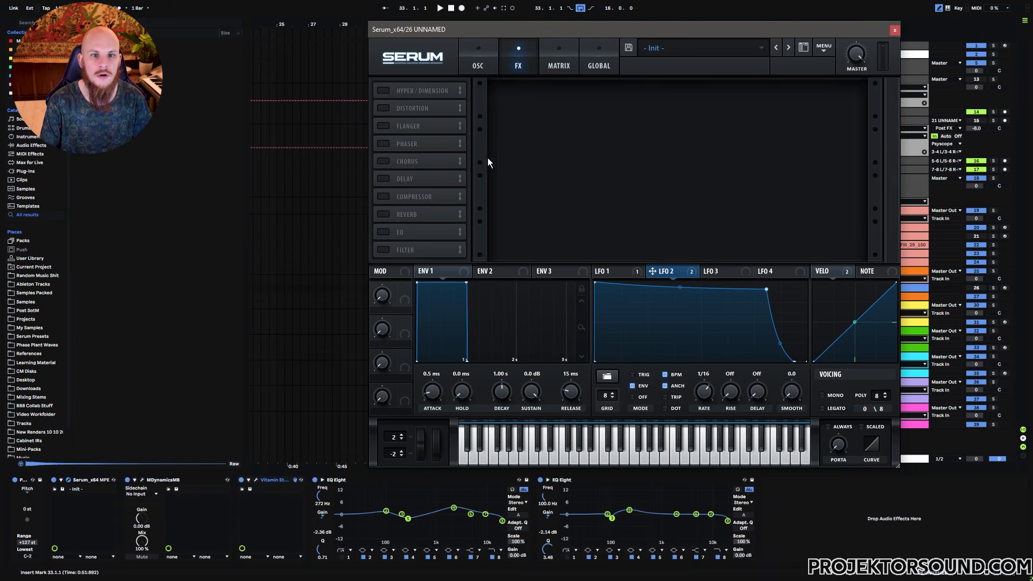
click(478, 64)
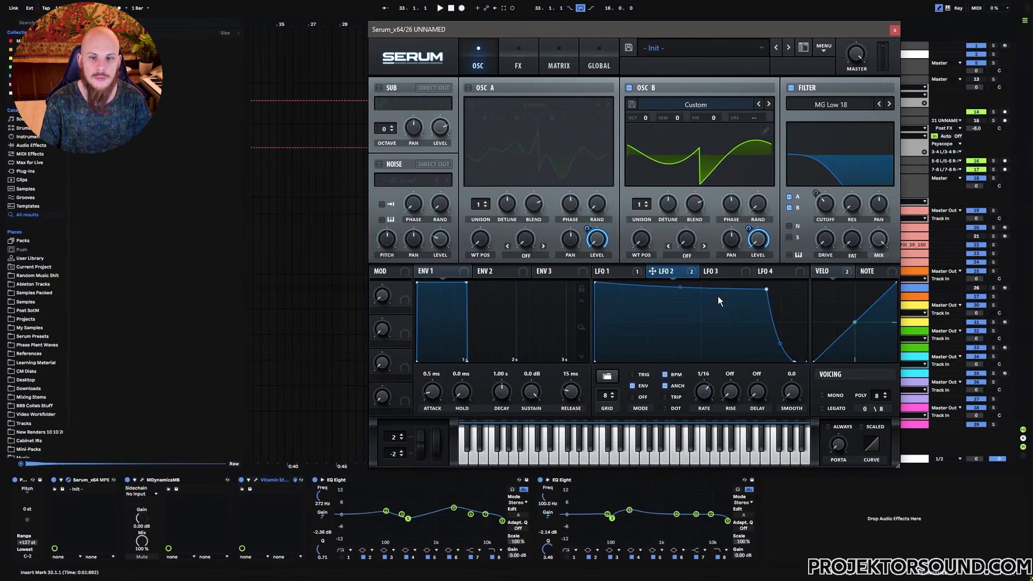
click(614, 271)
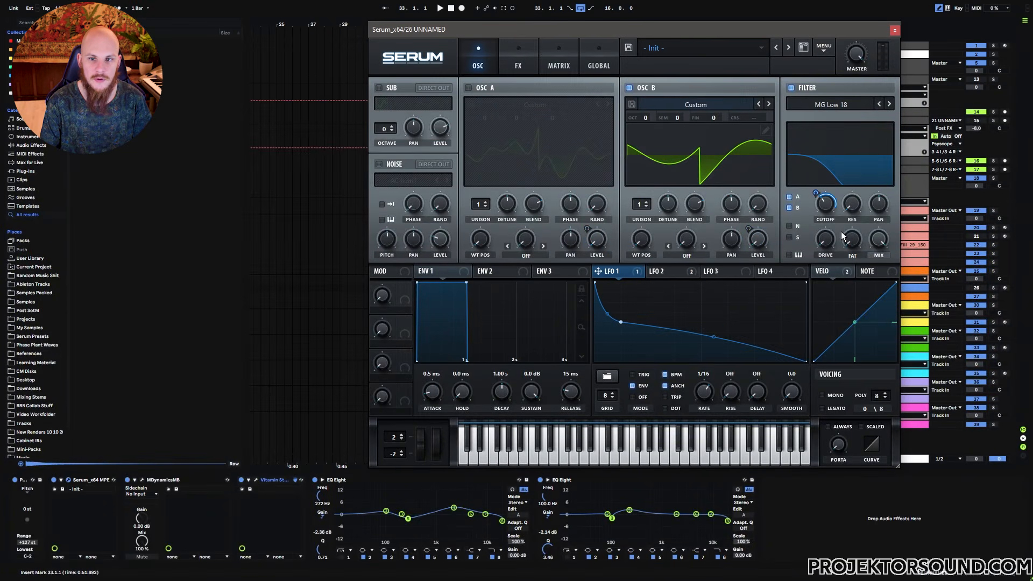
key(Escape)
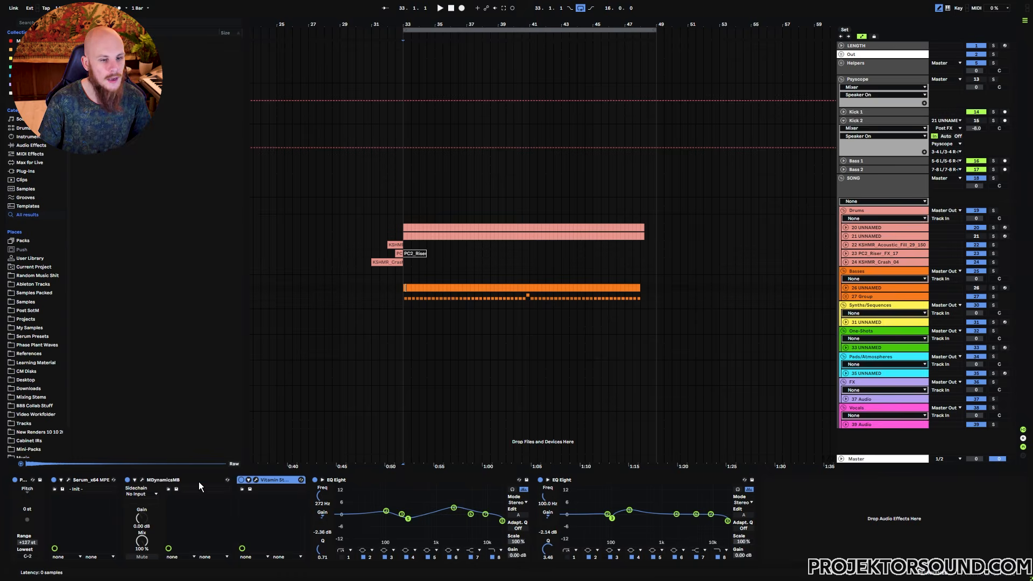
Review the MDynamicsMB, Vitamin Stereo and EQ Eight devices in the bass chain, and play the arrangement from bar 33
click(192, 480)
click(276, 482)
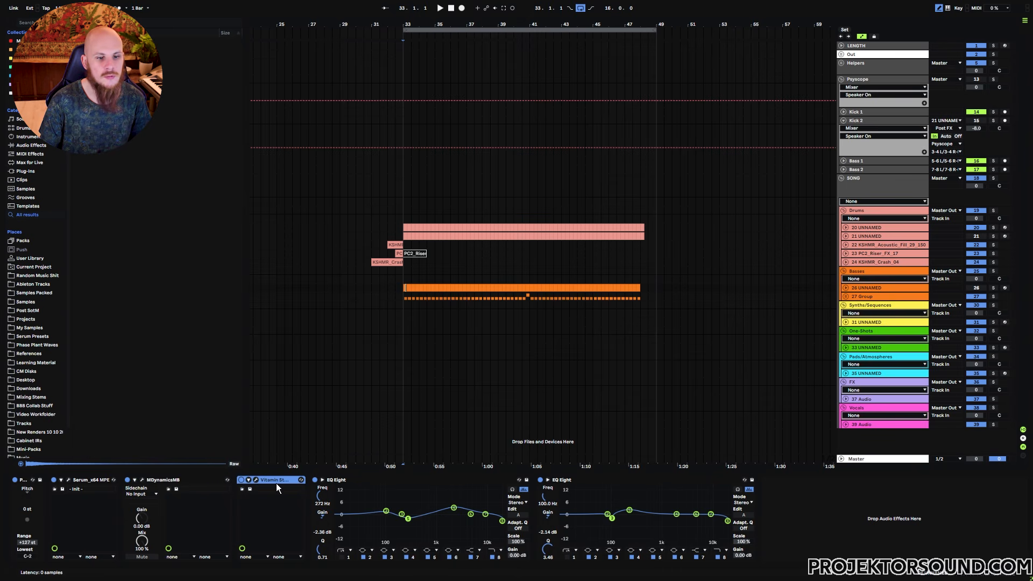
click(367, 482)
click(567, 484)
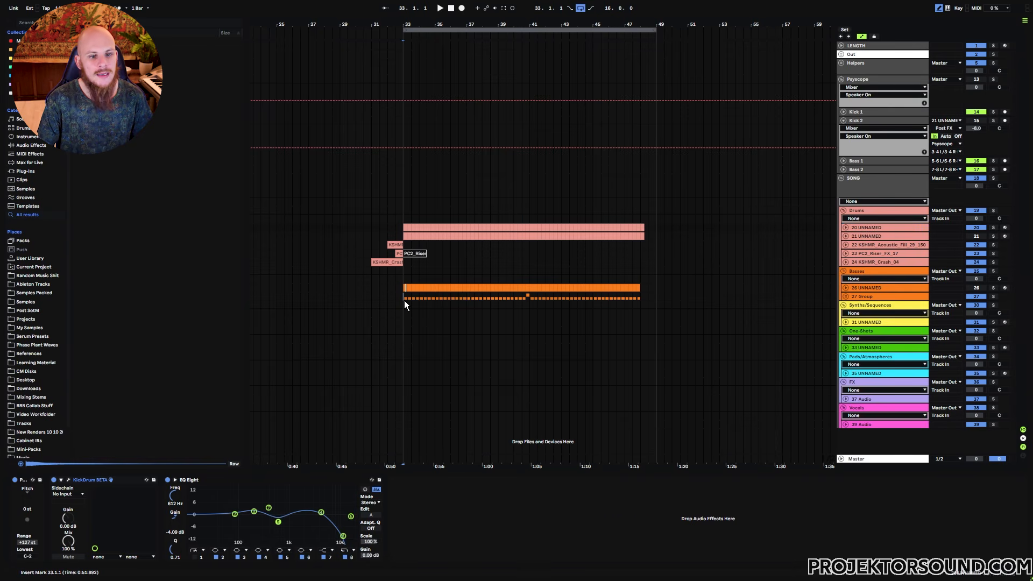
click(405, 304)
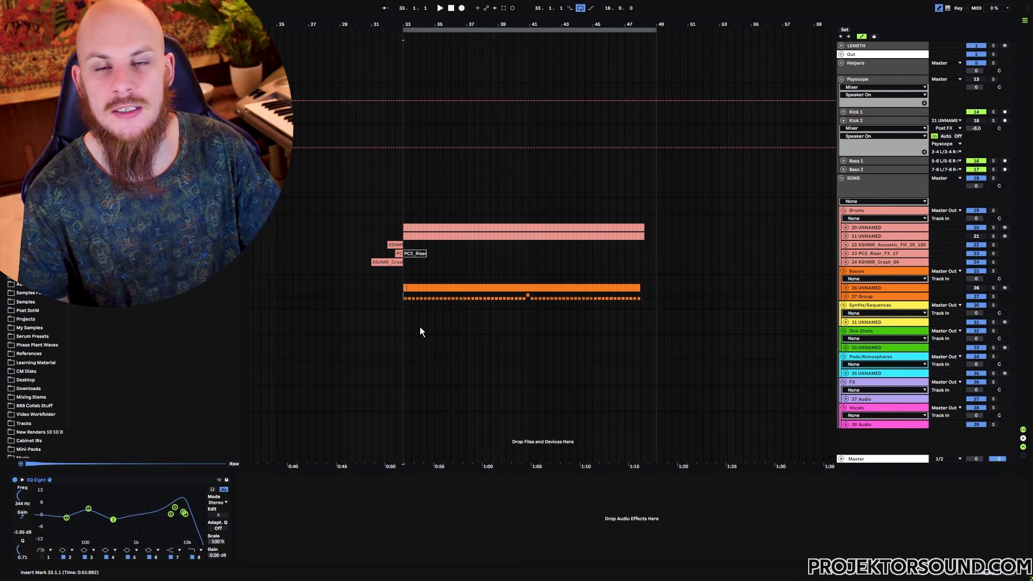
key(space)
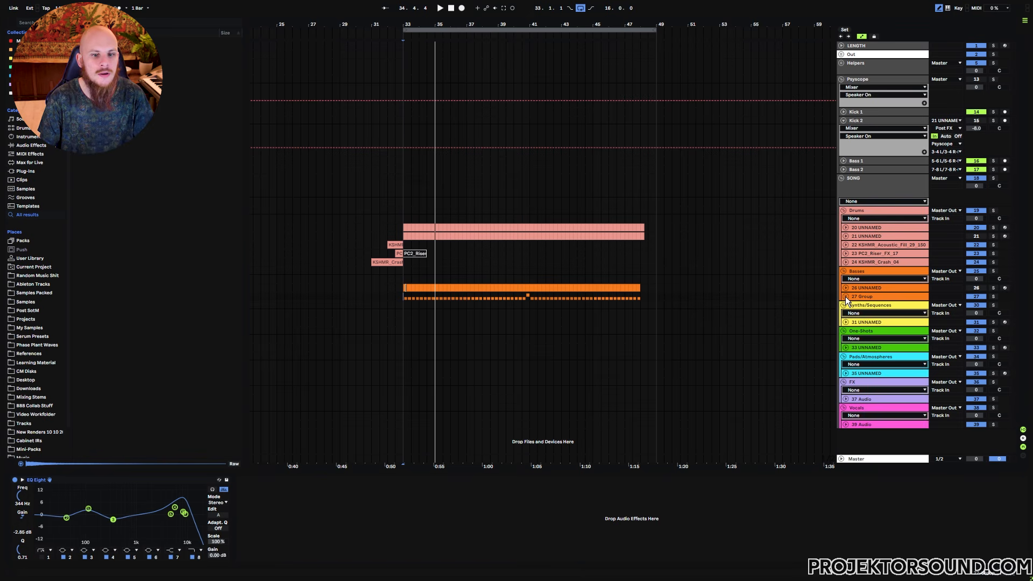
Unfold the 27 Group and its 29 Audio track, showing the individual bass notes at the start of bar 33
click(845, 297)
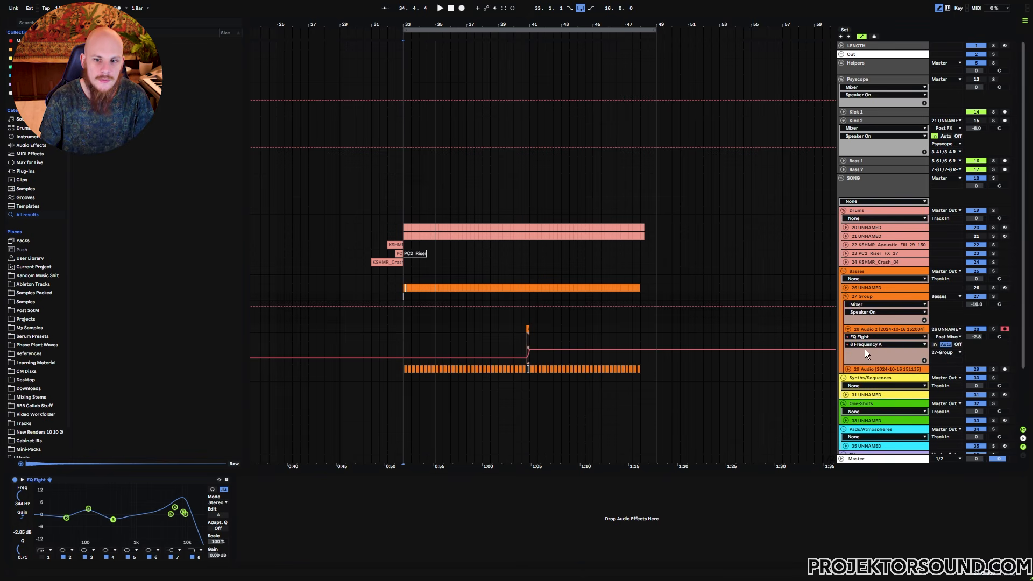
click(847, 369)
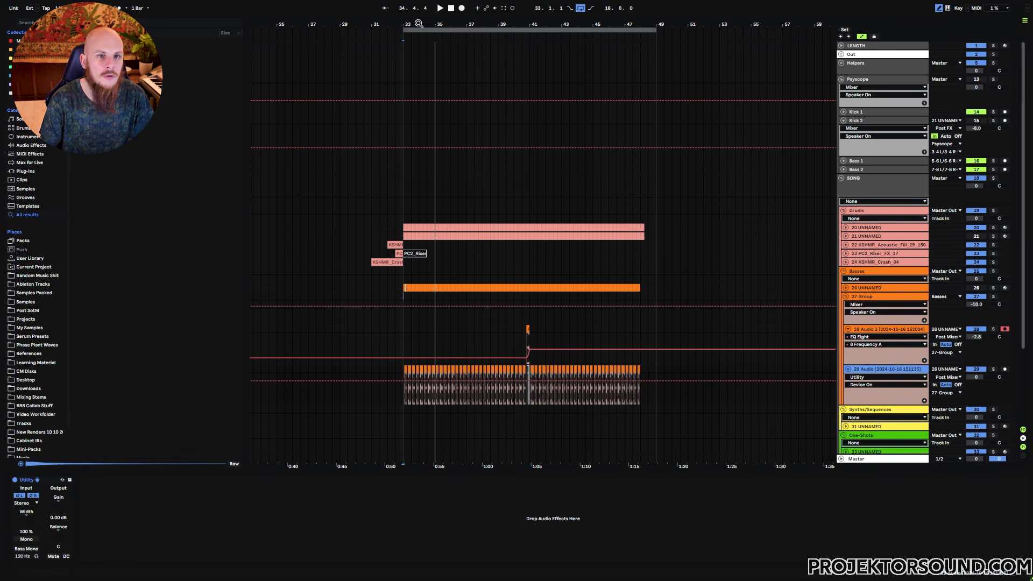
key(plus)
drag(414, 25, 630, 71)
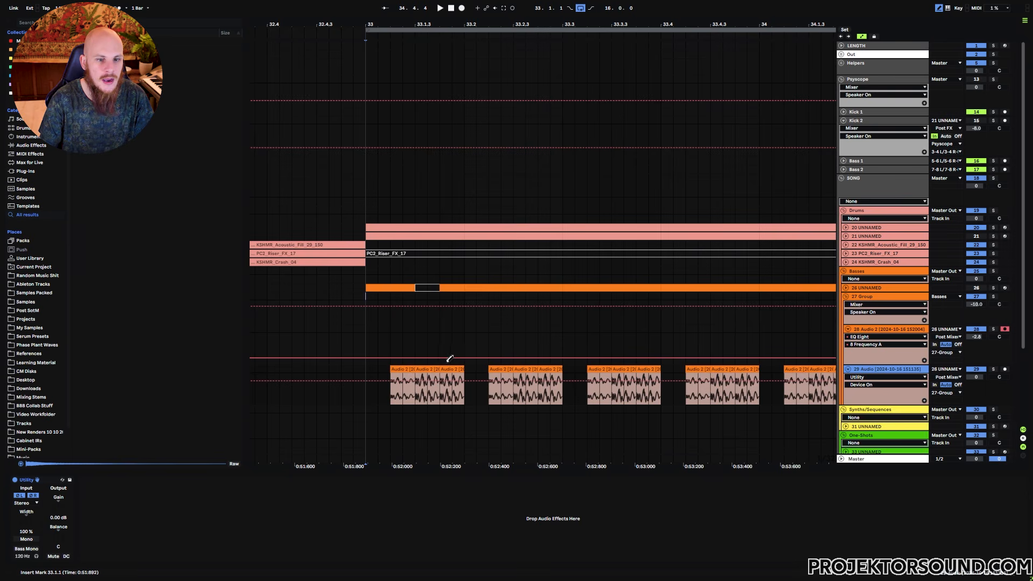
Select the first bass note clip at 33.1.2 on track 29 and examine its waveform and clip settings
click(403, 370)
double_click(403, 369)
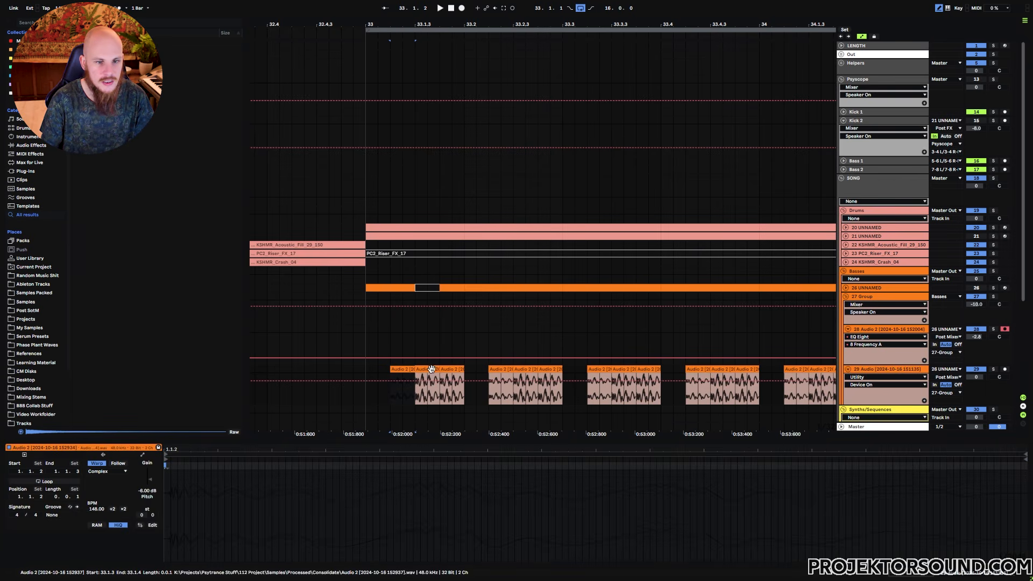
key(Right)
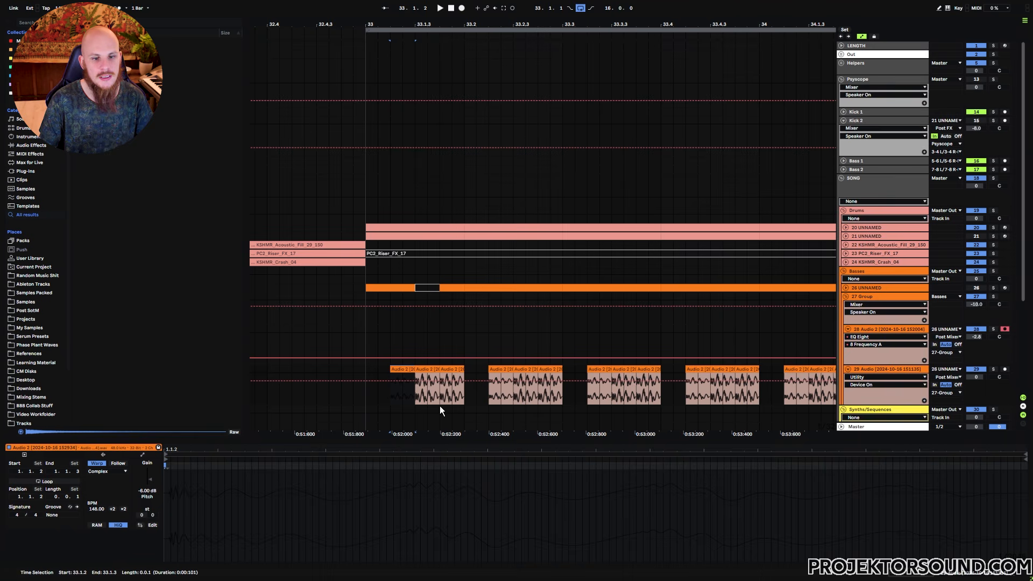
click(390, 401)
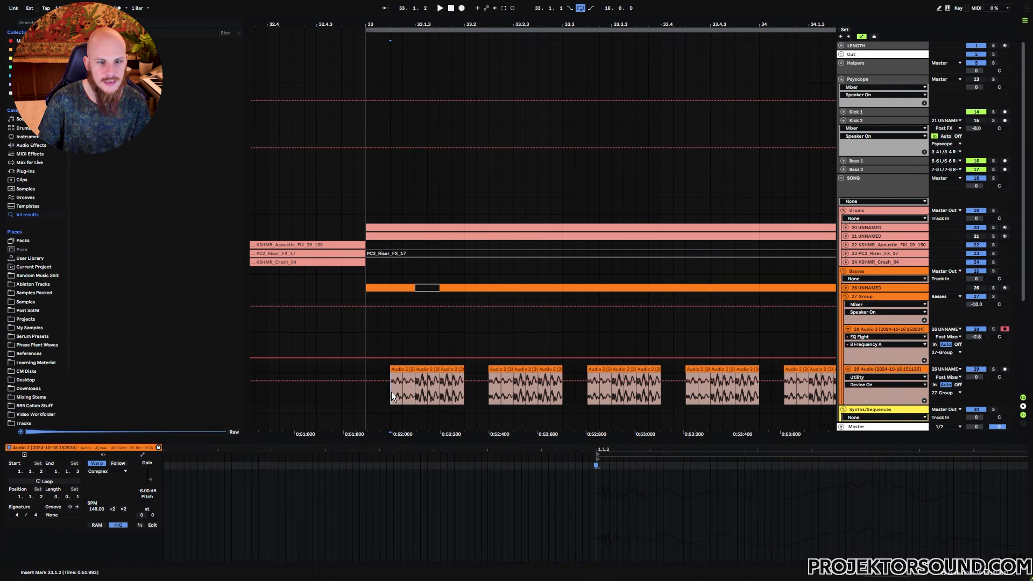
drag(391, 397, 414, 397)
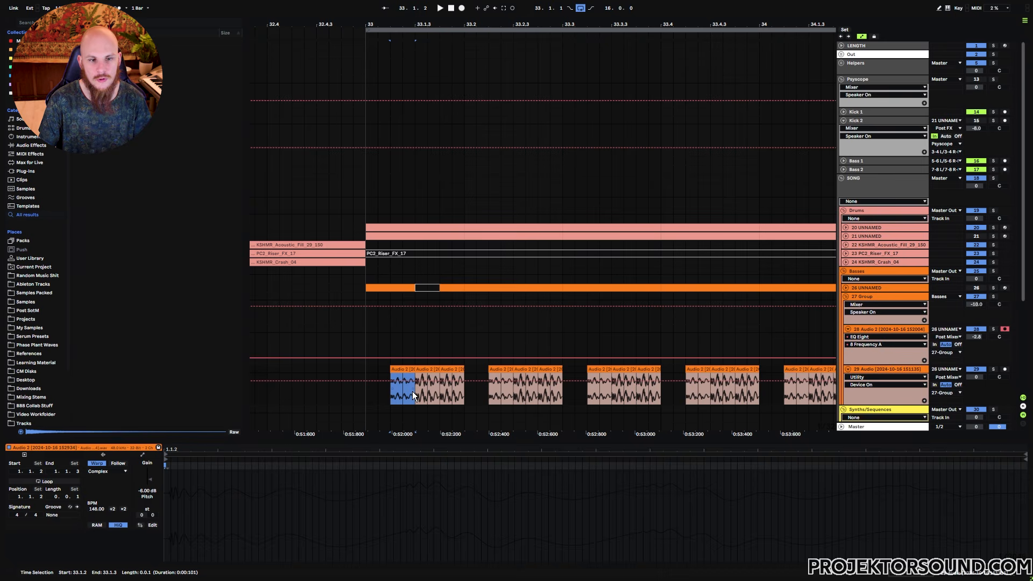
click(390, 395)
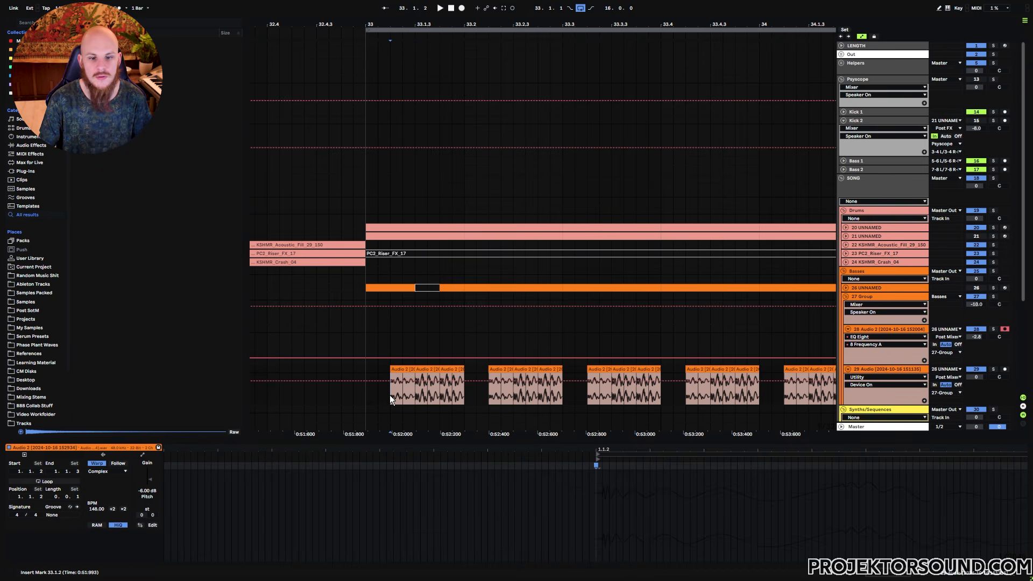
click(397, 369)
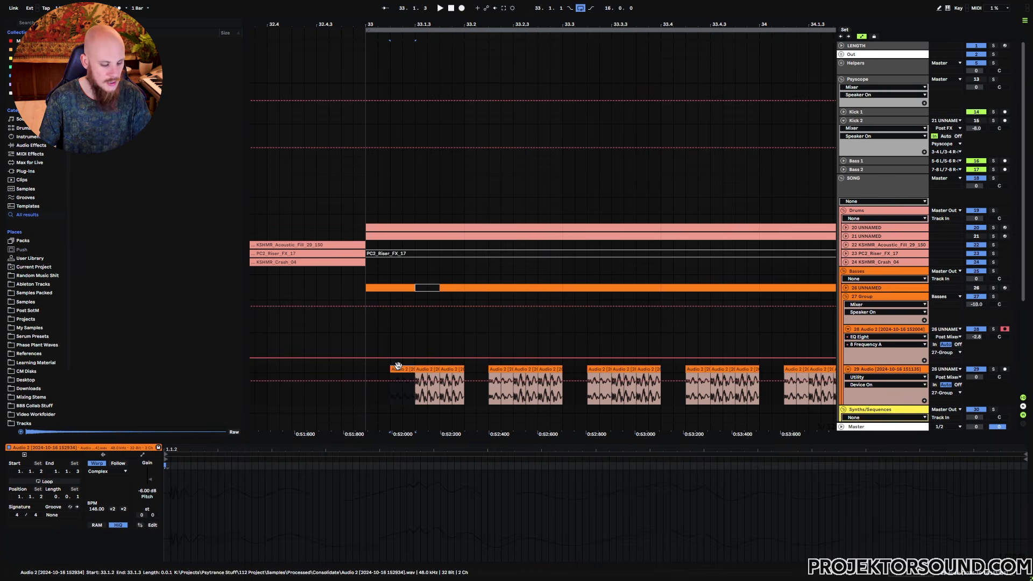
Loop the first beat on track 29 from 33.1.1 to 33.2.1 and play it back from its start
key(0)
drag(365, 375, 464, 375)
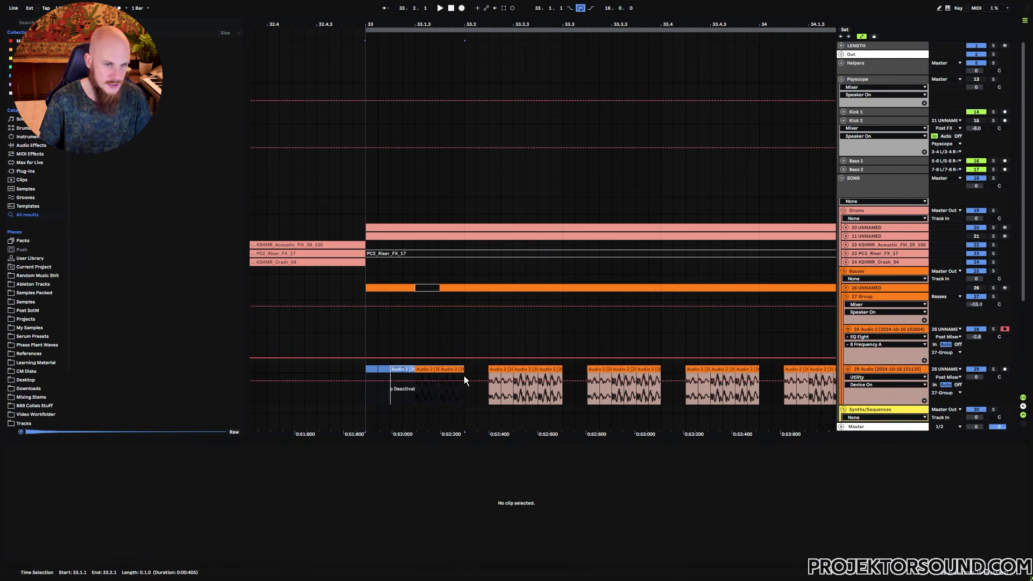
key(ctrl+l)
key(space)
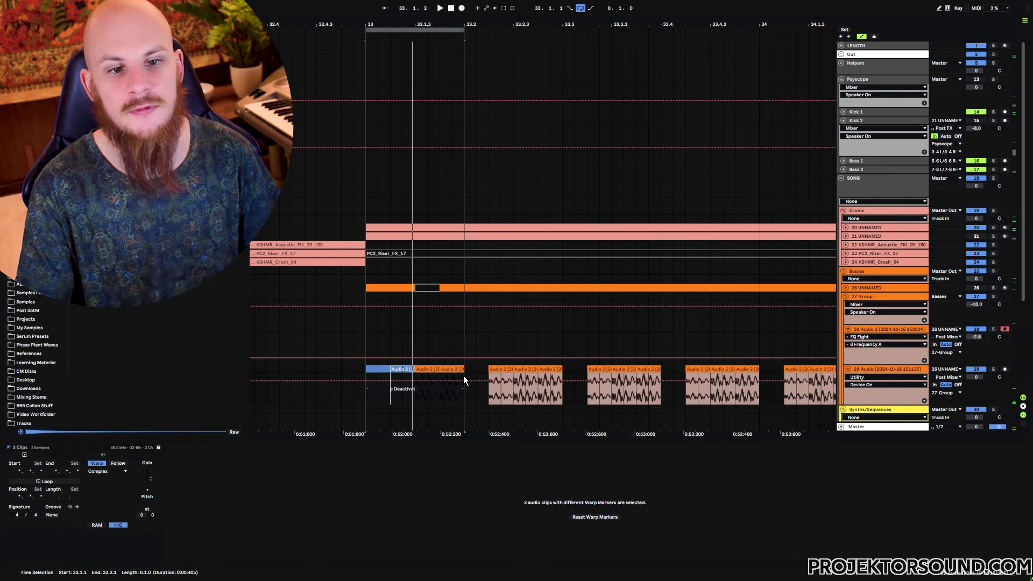
click(370, 395)
key(space)
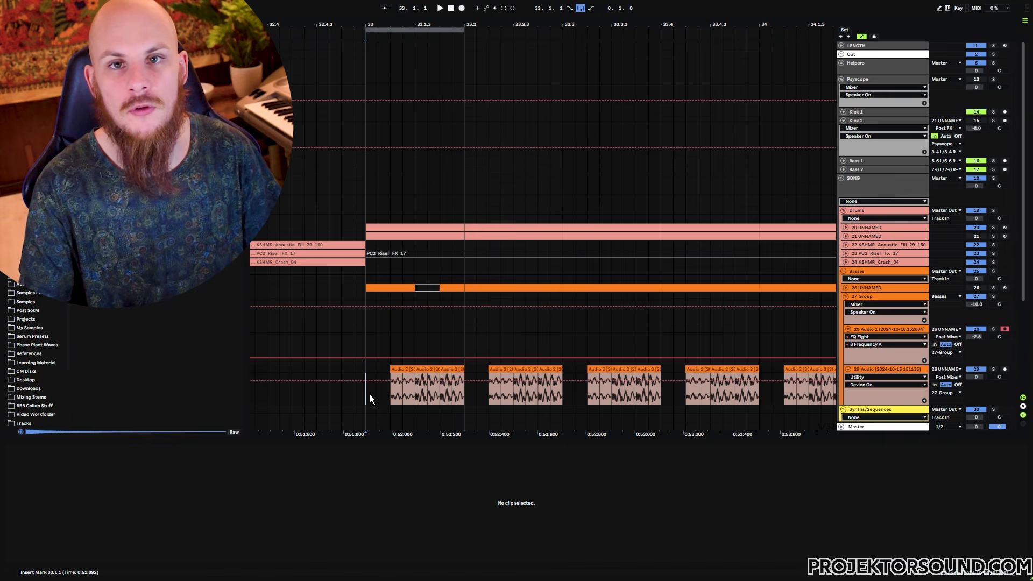
key(space)
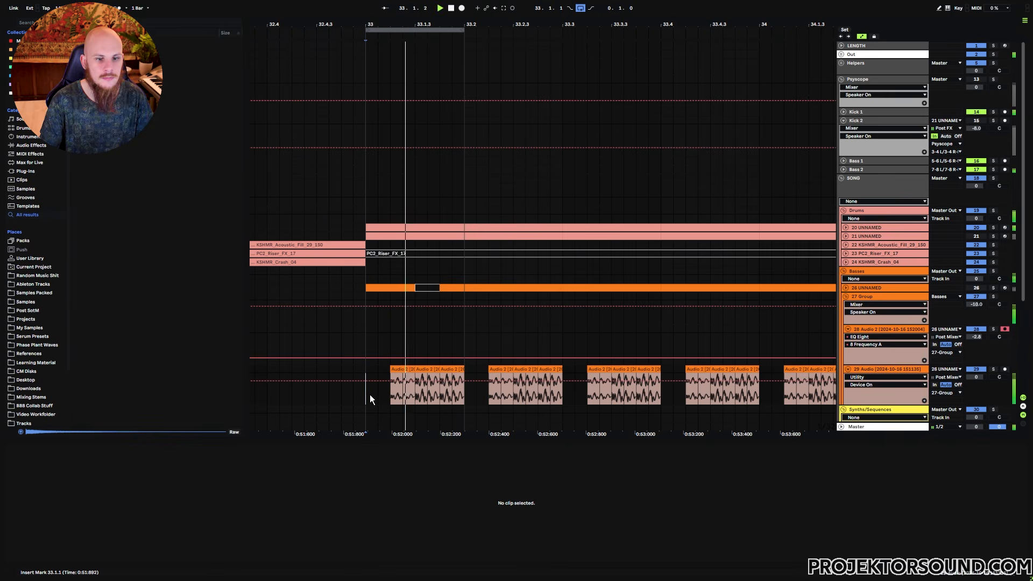
Lower the gain of the first bass note clip at 33.1.2 to -8 dB, and further to -10 dB
click(397, 369)
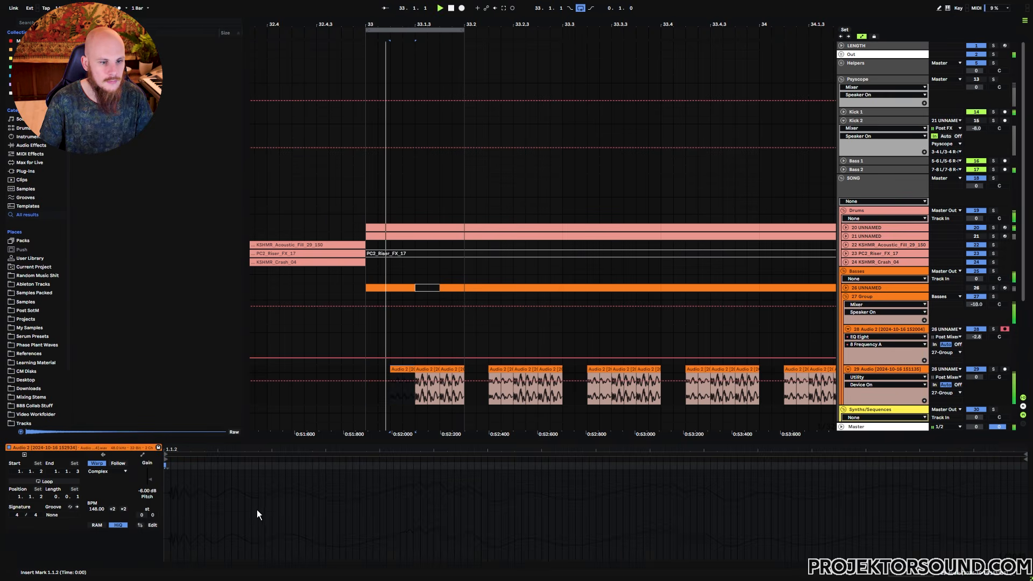
click(144, 491)
text(-8)
key(Return)
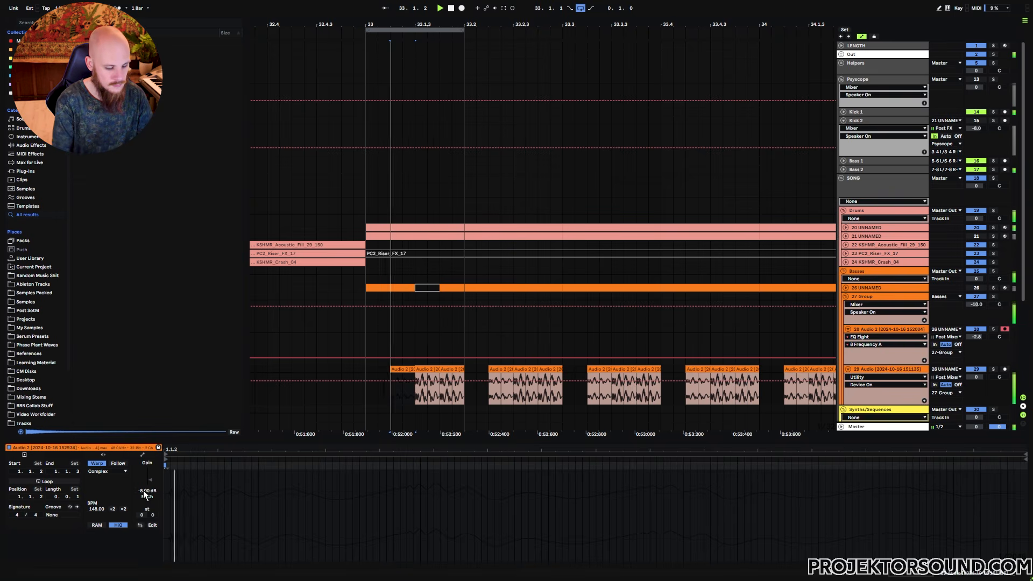
text(0)
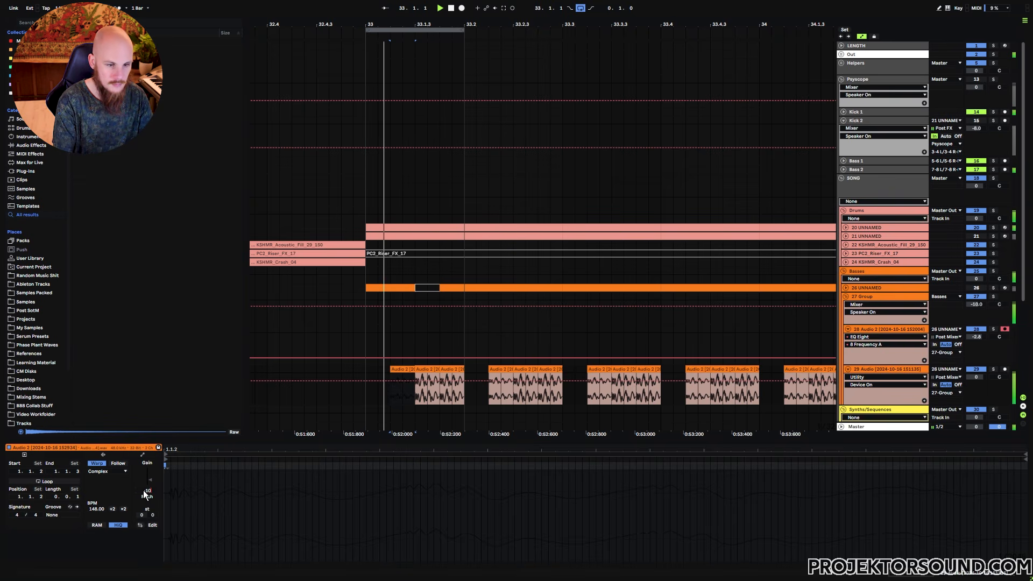
key(Return)
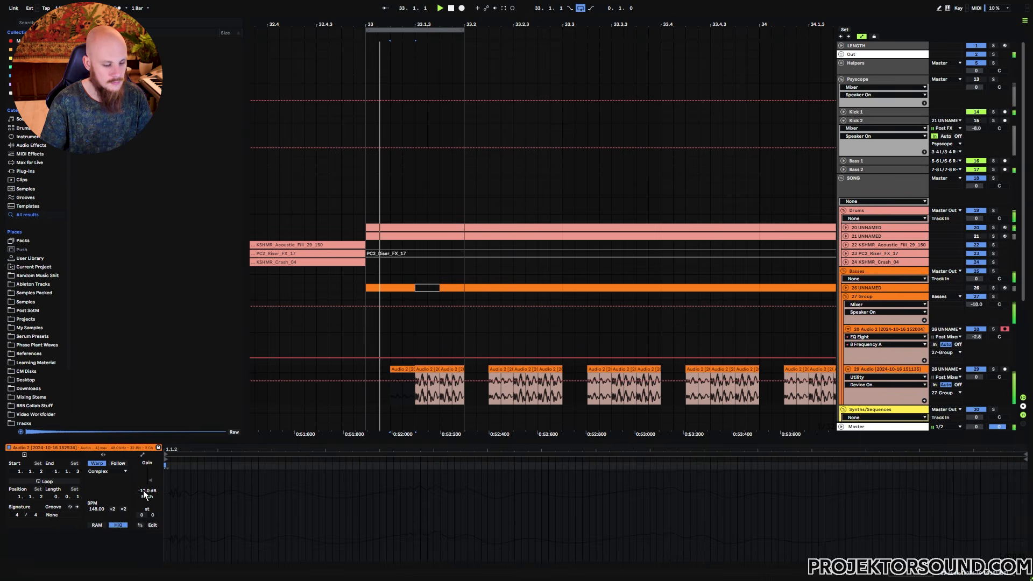
Set the gain of the first bass note clip at 33.1.2 to -6 dB and return the insert marker to 33.1.1
text(-6)
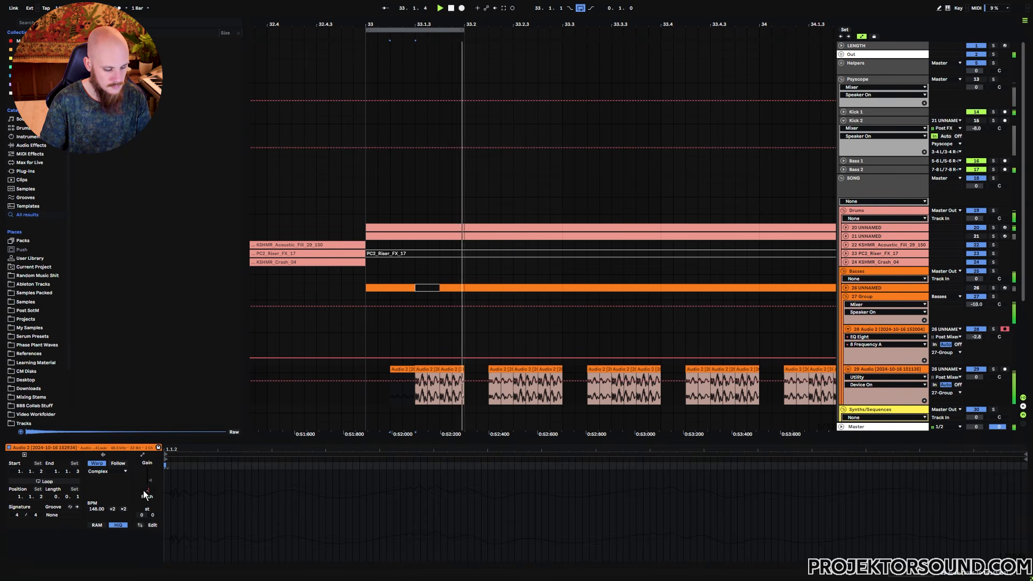
key(Return)
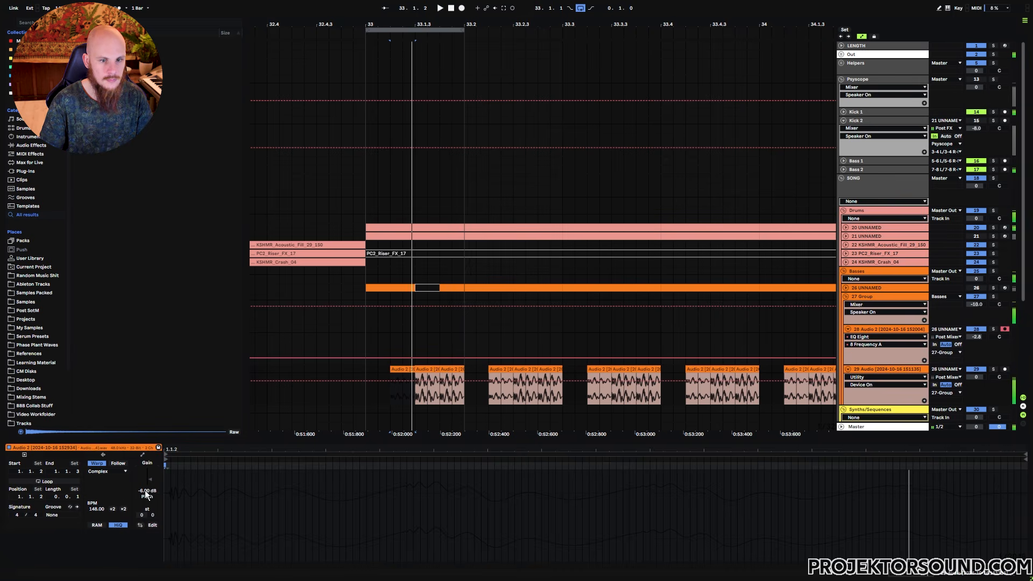
click(366, 401)
key(space)
Examine the waveforms around 33.1.3, where the first bass note clip on track 29 meets the second
drag(405, 400, 413, 402)
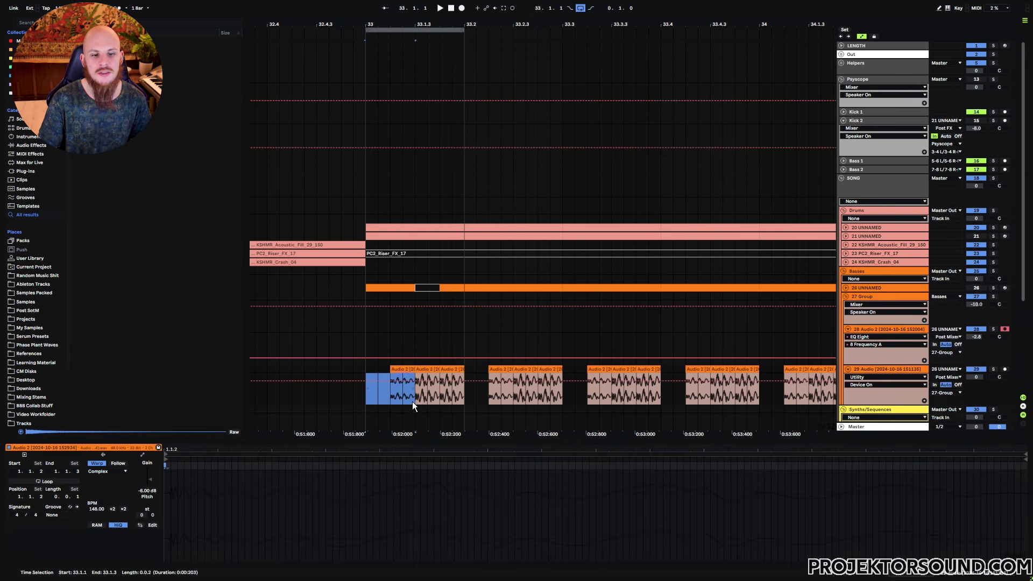
click(412, 401)
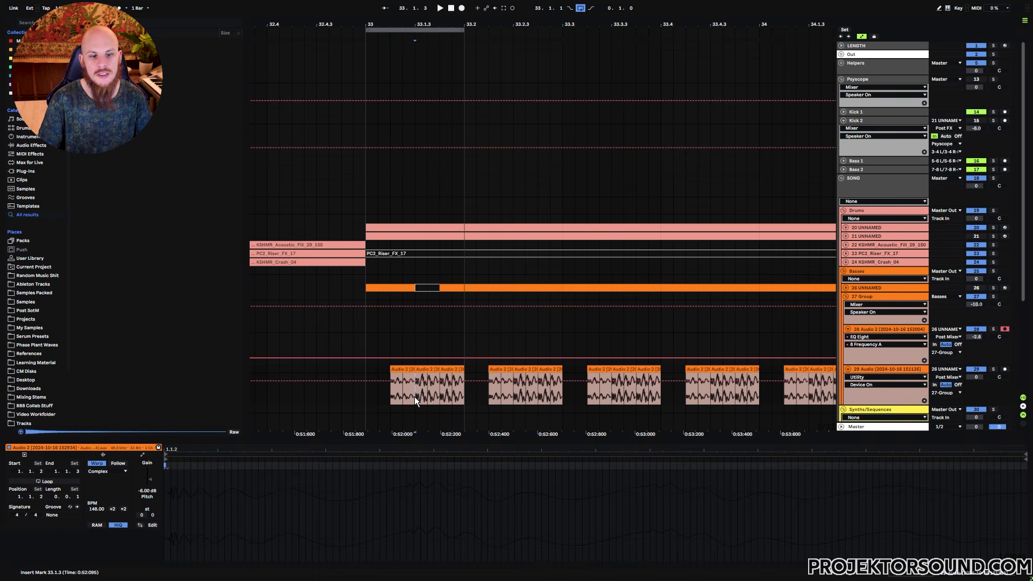
scroll(414, 397, up, 5)
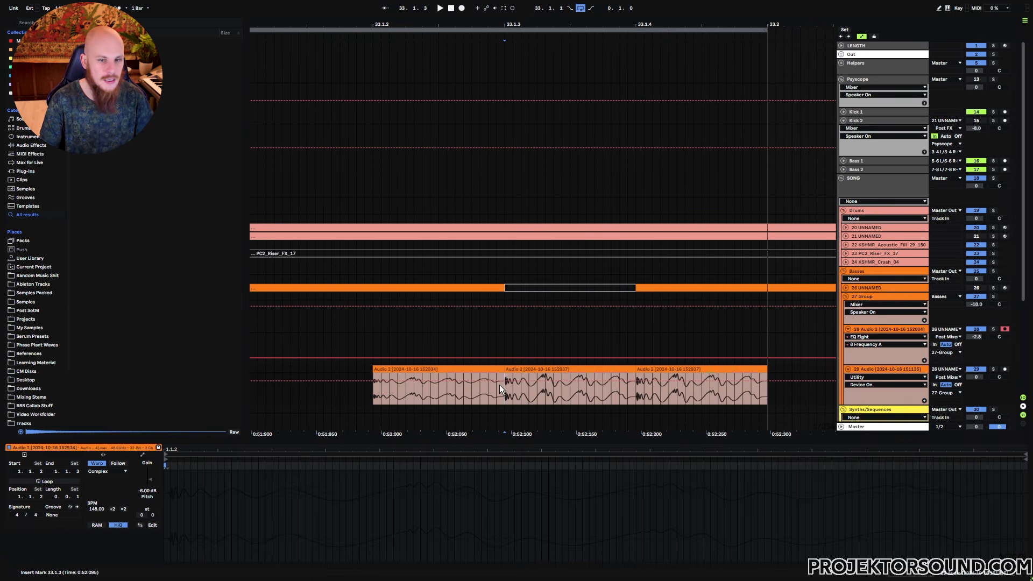
drag(499, 396, 488, 389)
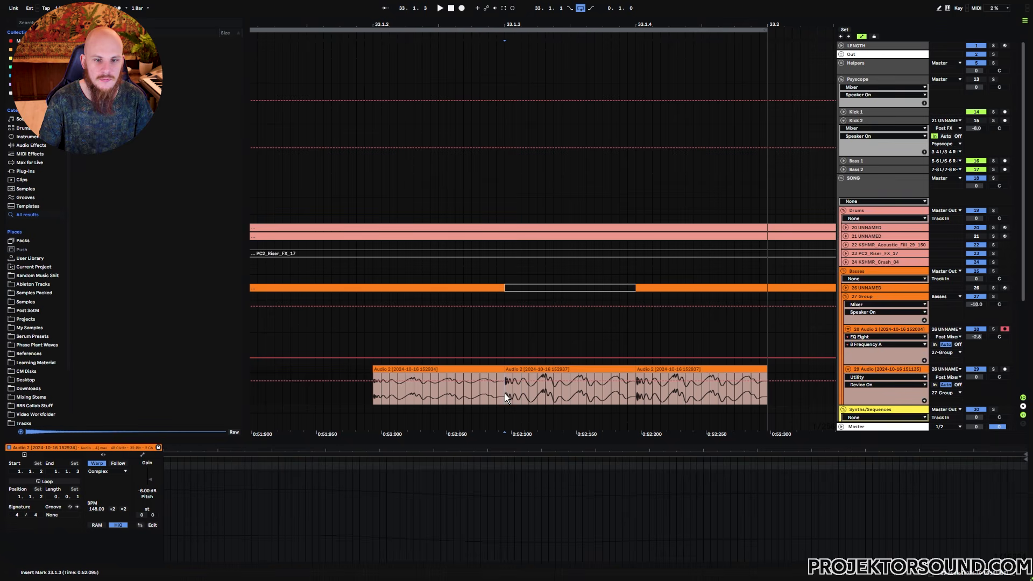
click(533, 395)
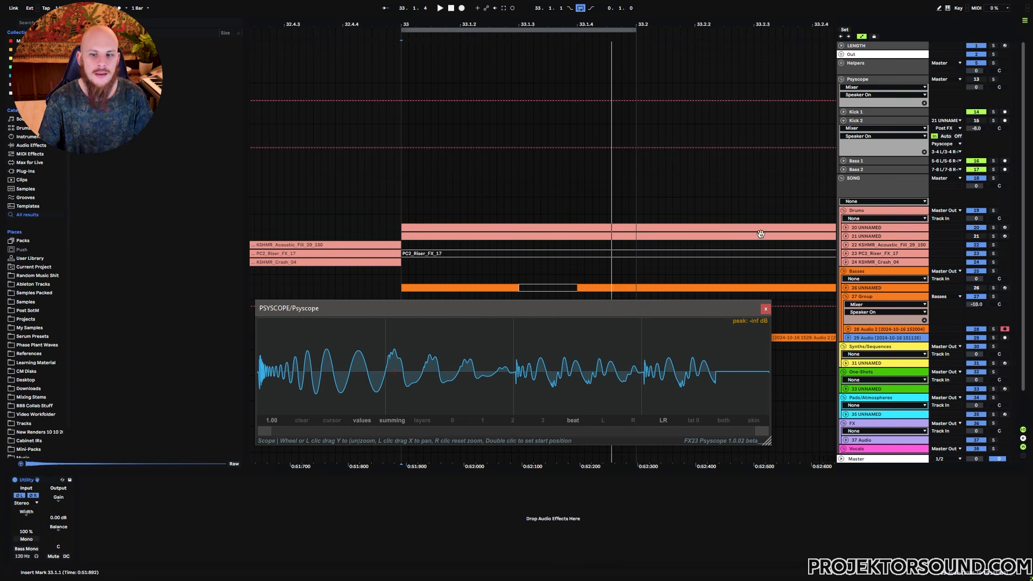
Unfold kick tracks 20 and 21 in the Drums group and inspect the KickDrum oscillator curve on track 20
click(767, 309)
click(847, 228)
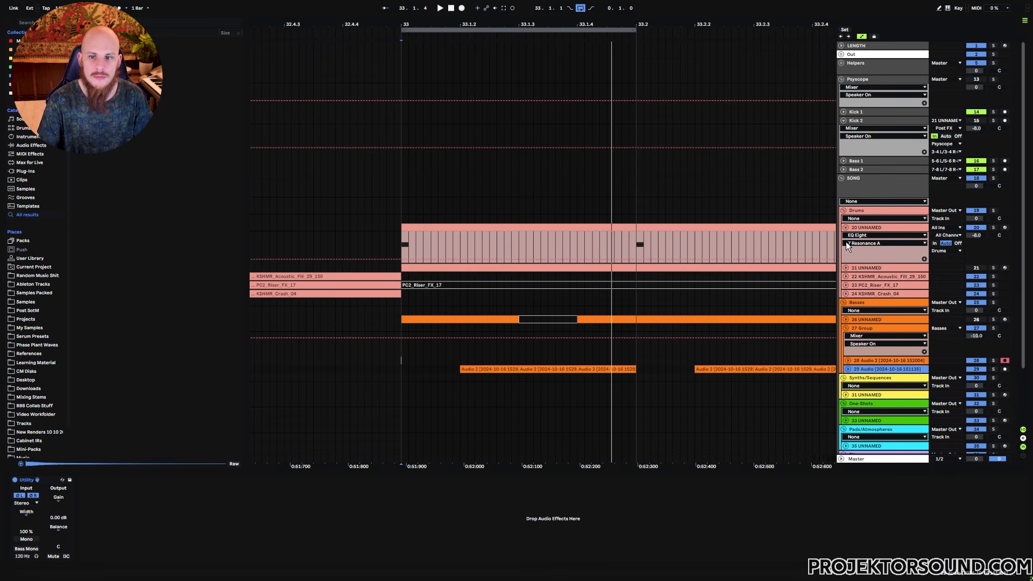
click(846, 268)
click(866, 267)
click(867, 227)
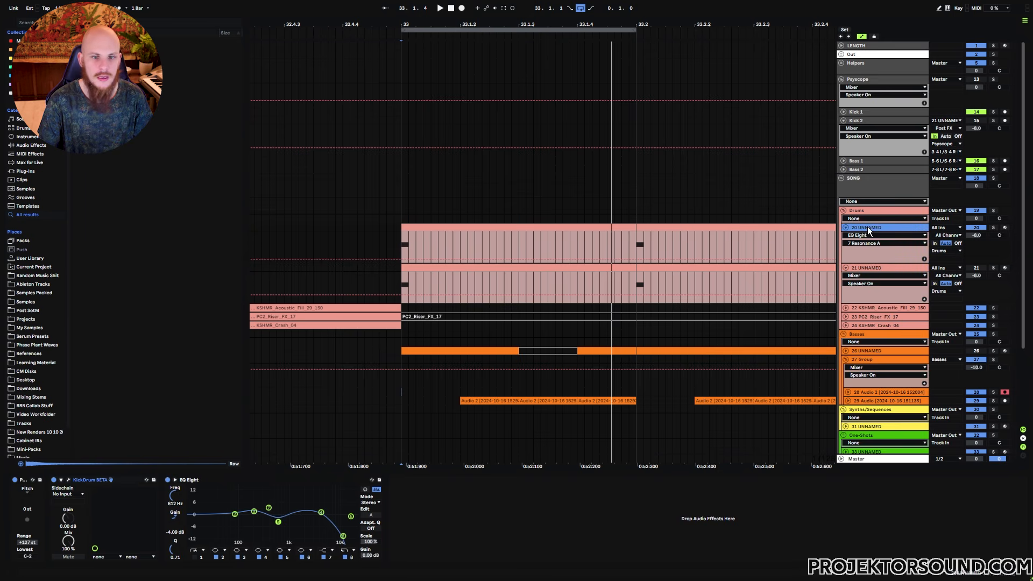
click(69, 480)
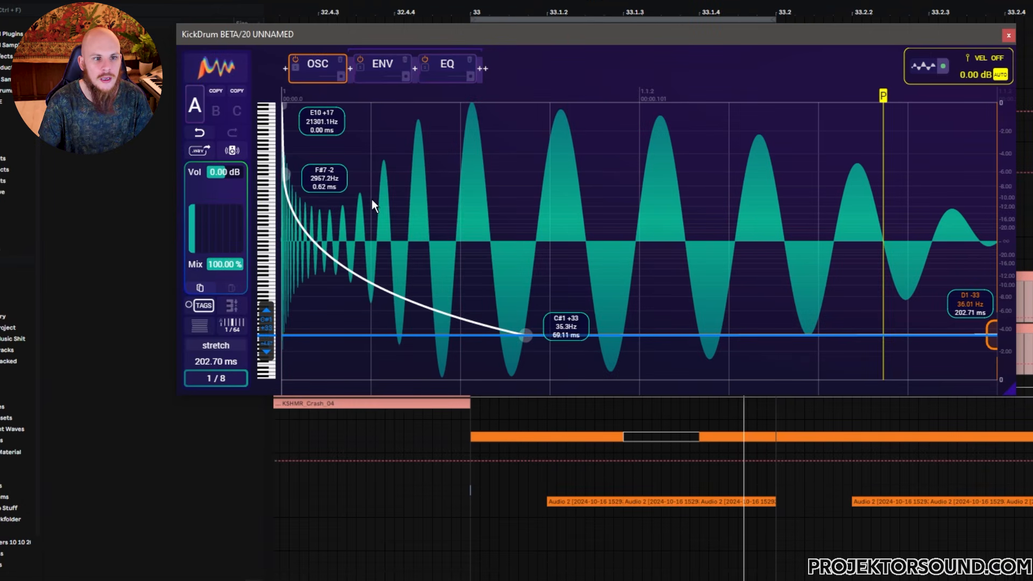
Inspect the oscillator and envelope curves of the KickDrum instance on track 21
click(1009, 35)
click(867, 267)
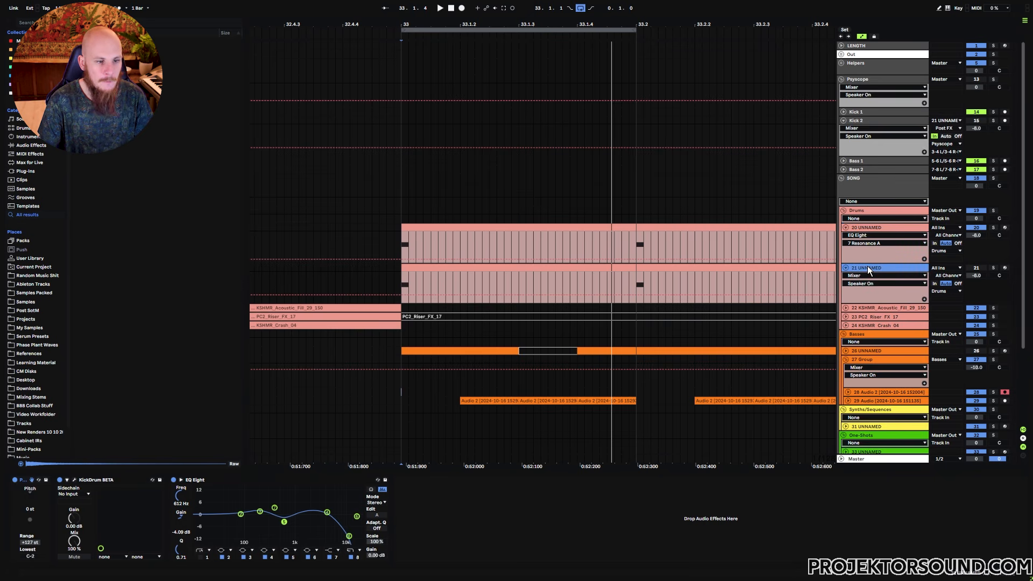
click(74, 480)
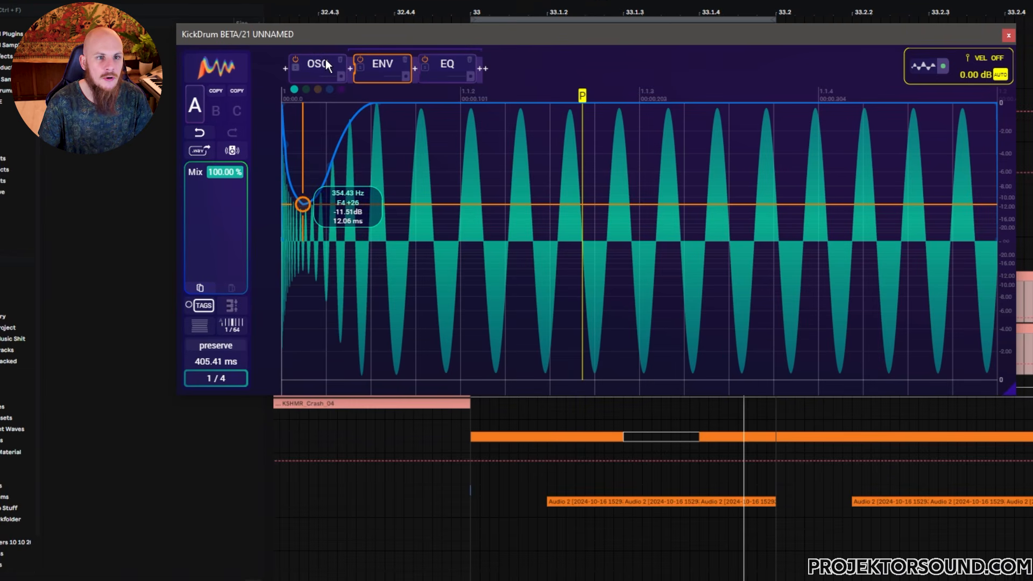
click(322, 64)
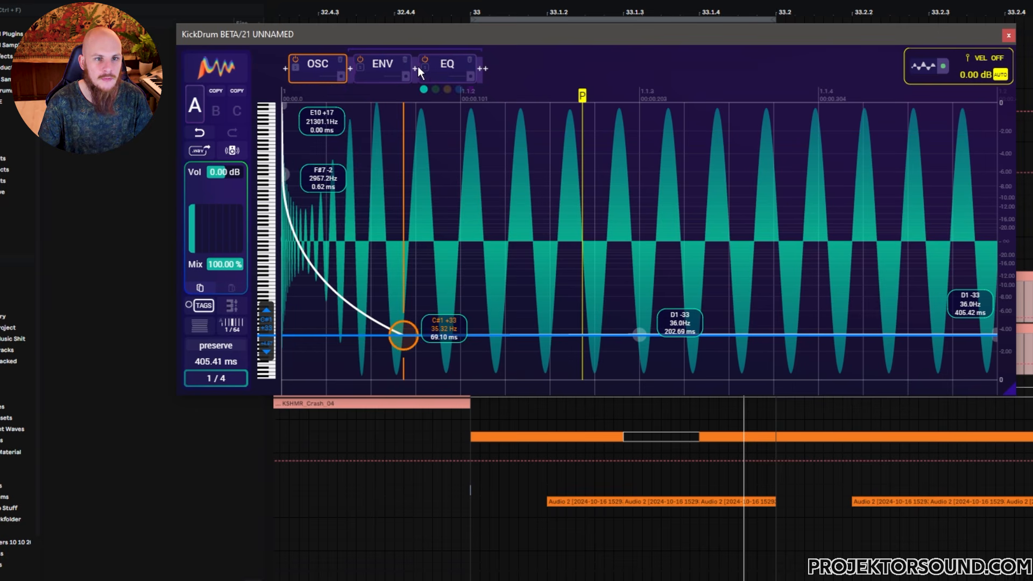
click(394, 65)
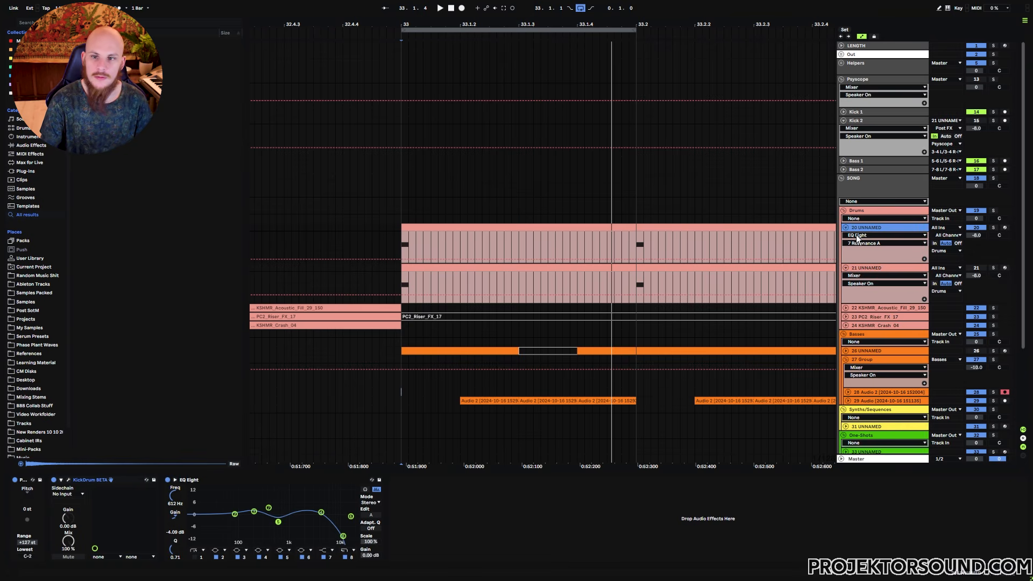
Duplicate kick track 20 and set the copy's KickDrum to preserve mode with a kick length of 1/4
key(super+d)
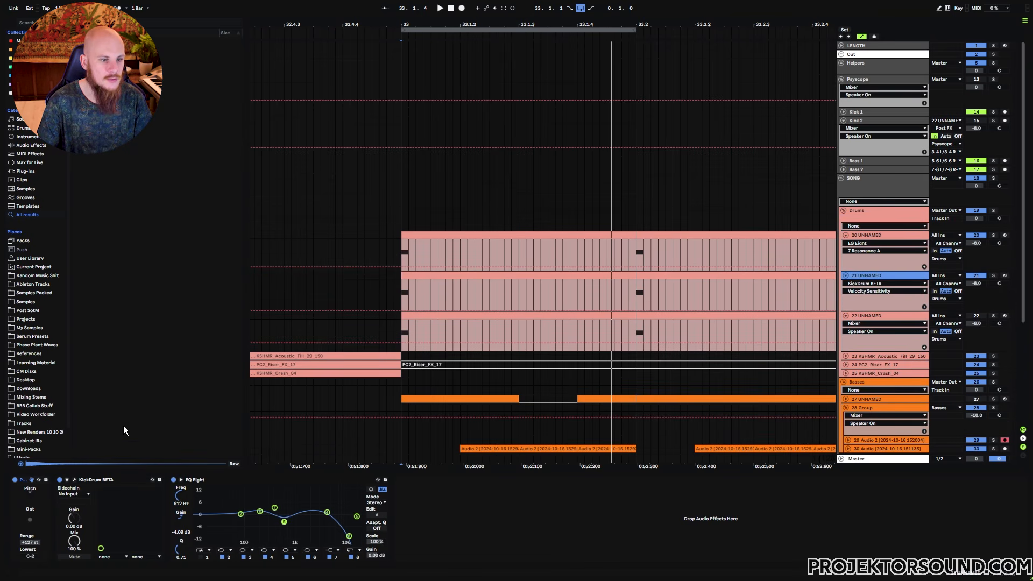
click(75, 480)
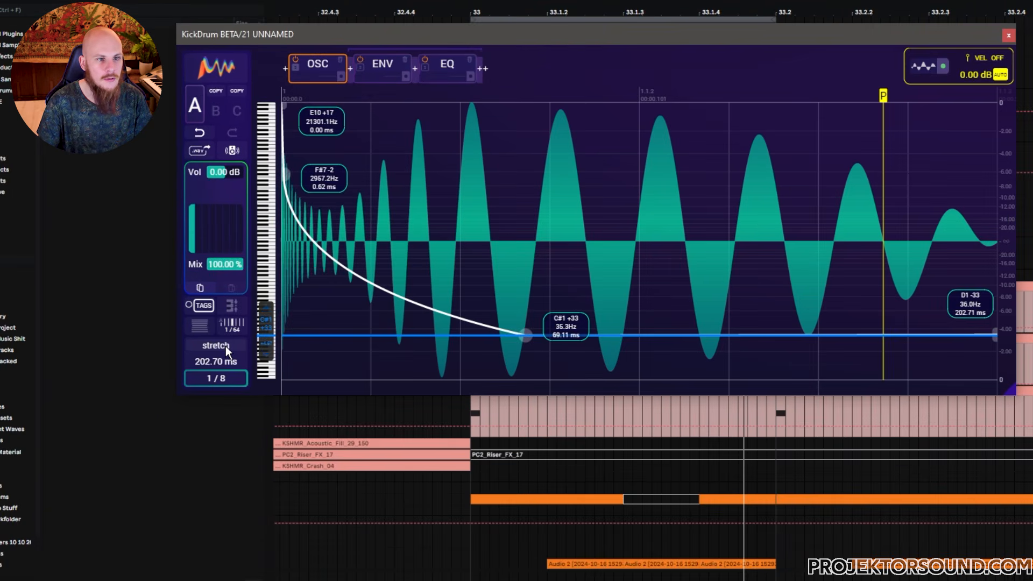
click(226, 346)
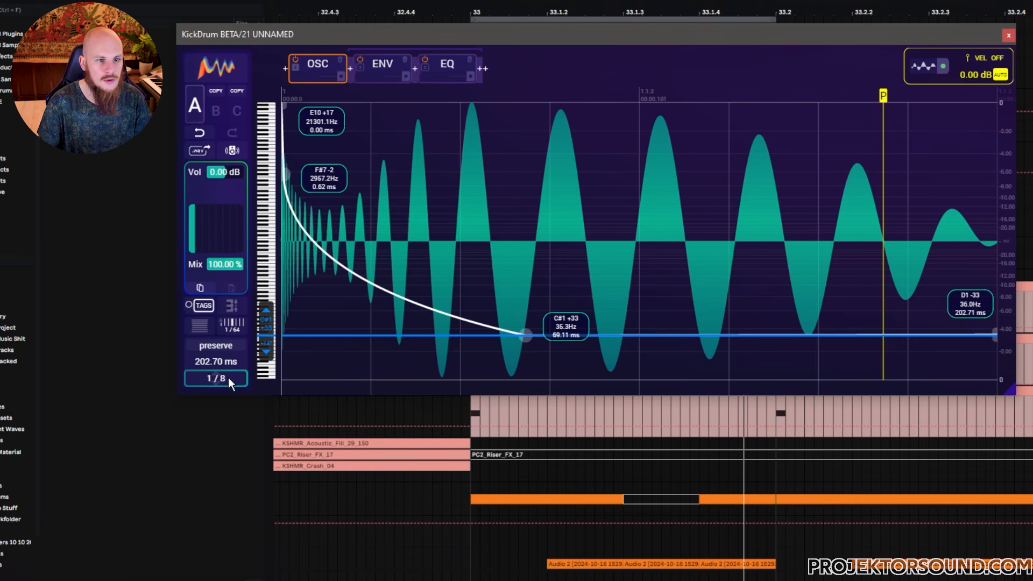
scroll(236, 367, up, 1)
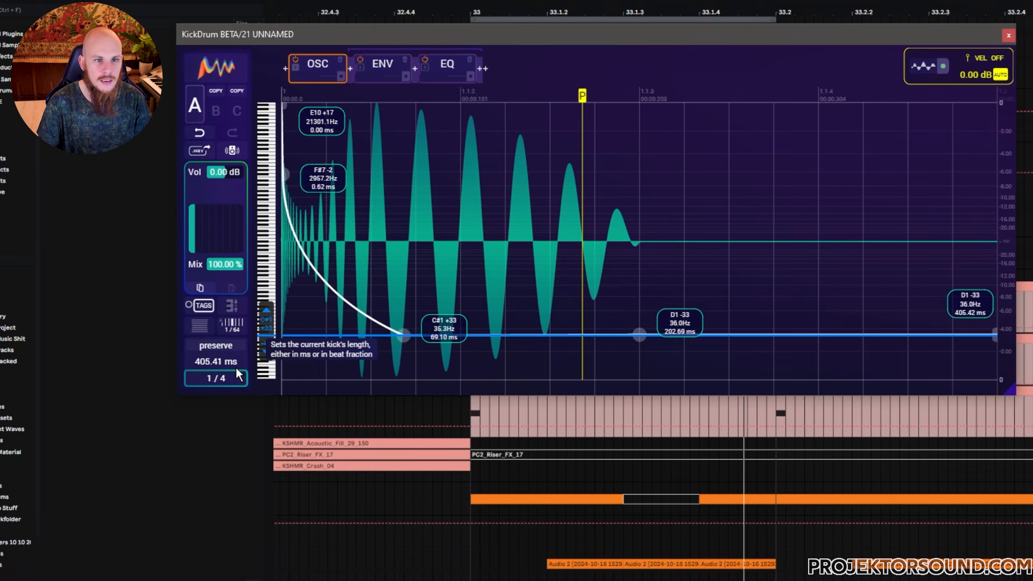
Reshape the duplicated kick's volume envelope so it holds full level at 0 dB through to the end of its length
click(382, 62)
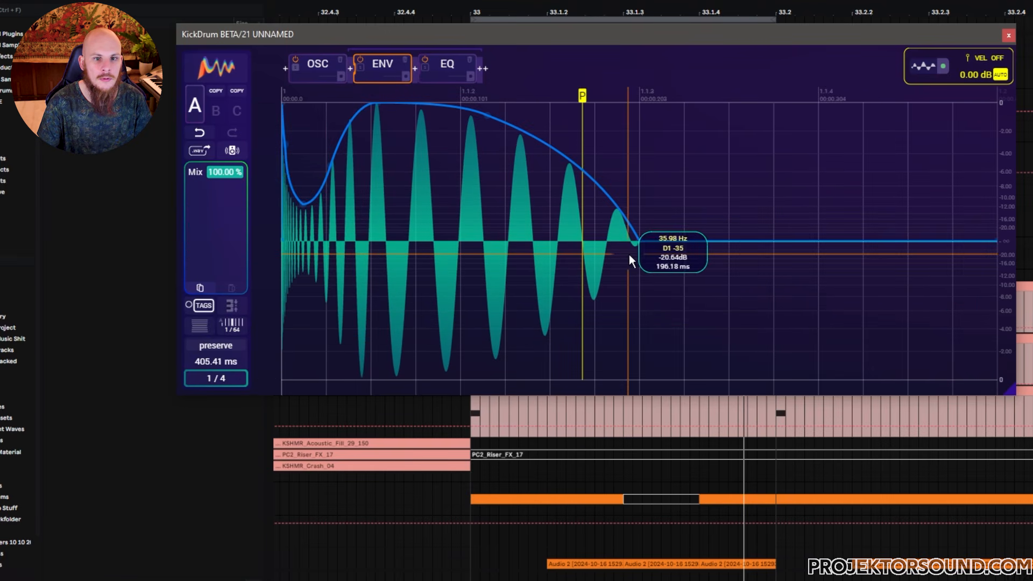
double_click(641, 238)
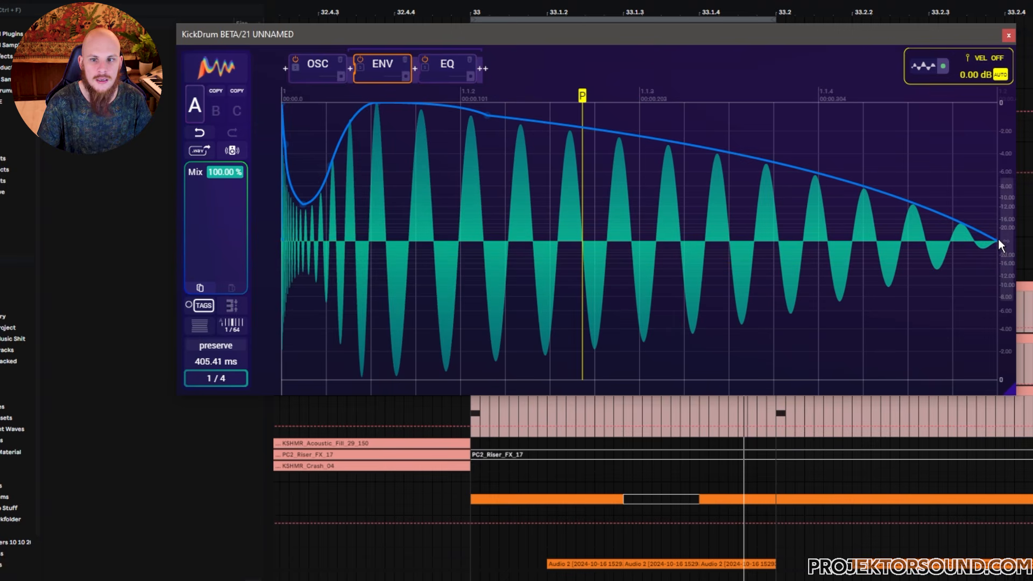
drag(999, 239, 996, 102)
drag(487, 116, 486, 95)
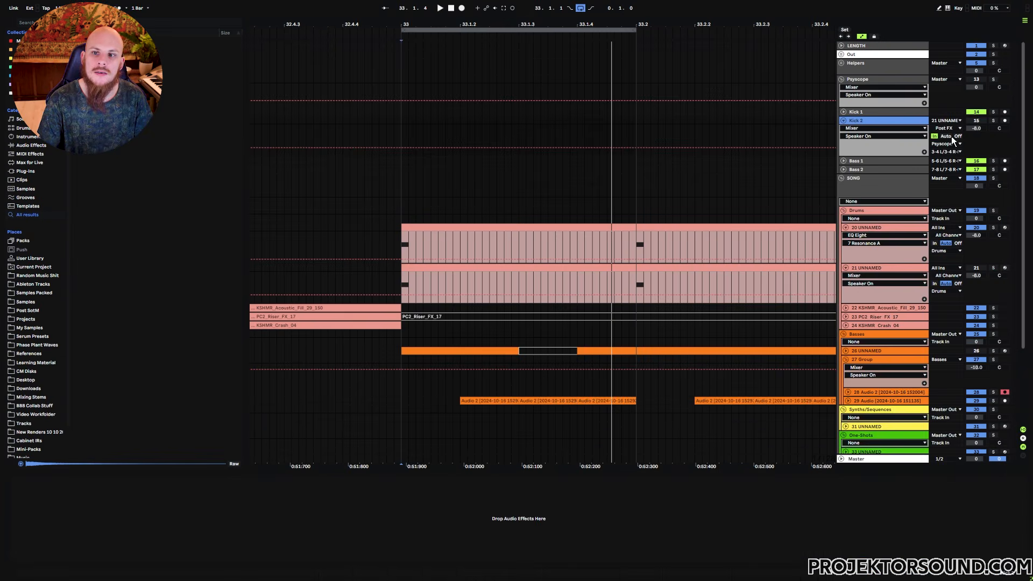
Activate the Kick 2 track and open the Psyscope plugin on the Psyscope group
click(981, 120)
click(867, 80)
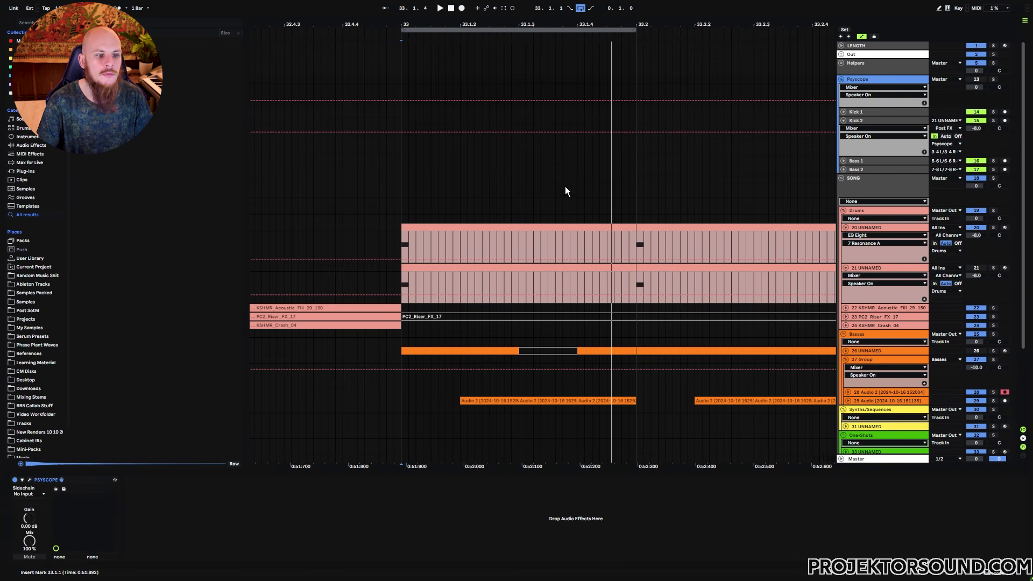
click(29, 480)
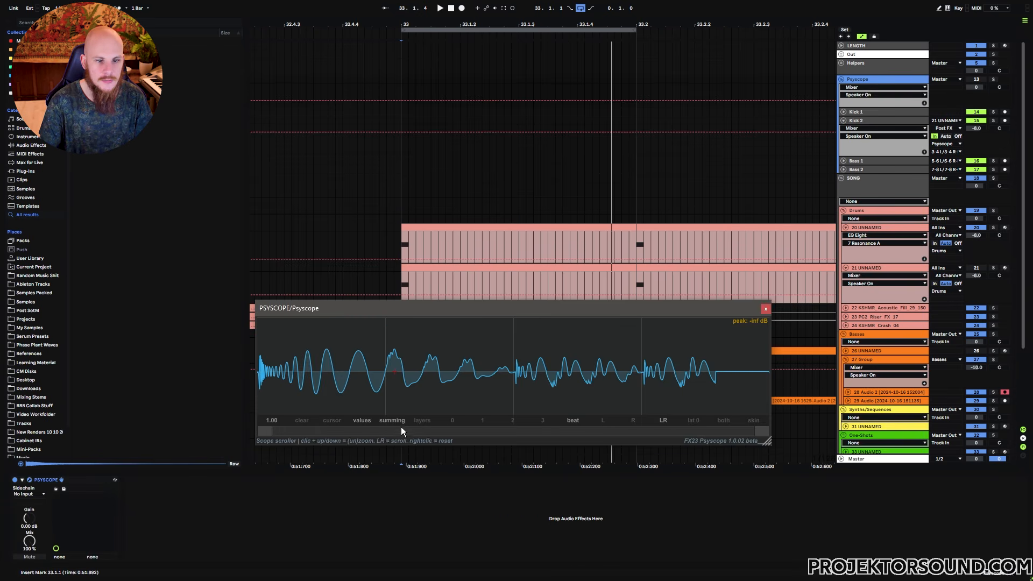
Play the looped beat and compare the kick and bass waveforms in Psyscope's summing and layers views
click(425, 421)
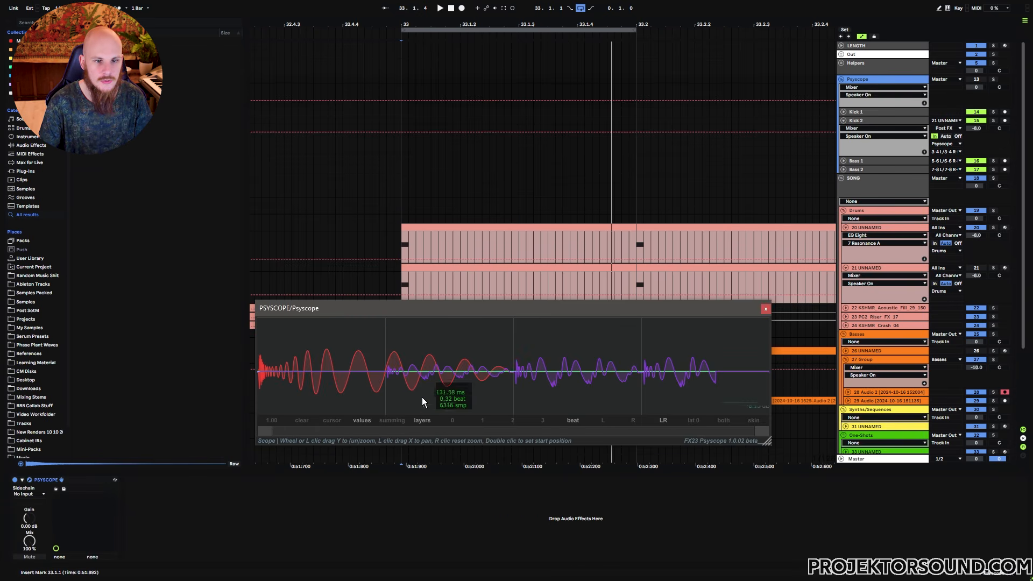
click(392, 423)
key(space)
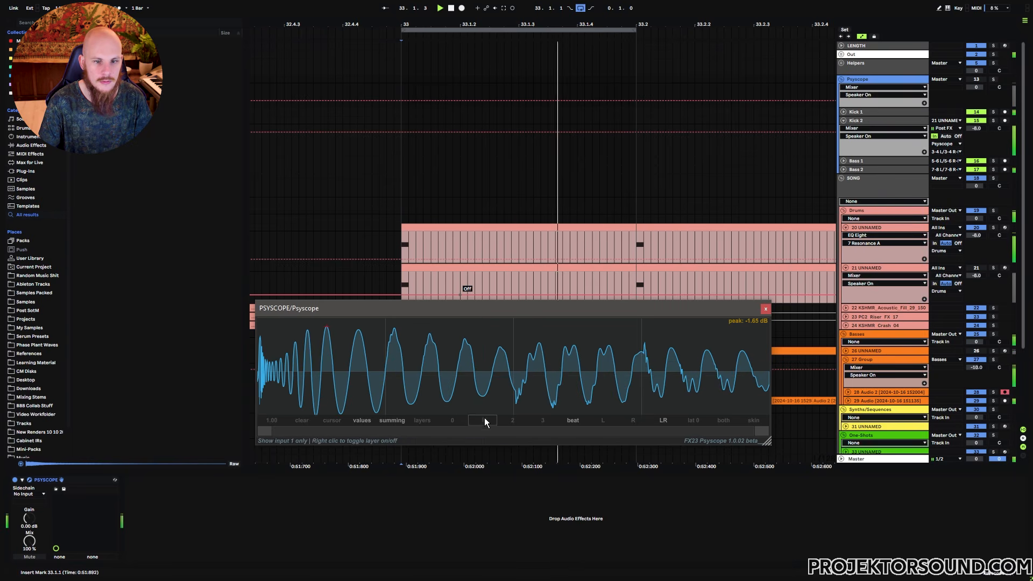
key(space)
click(430, 423)
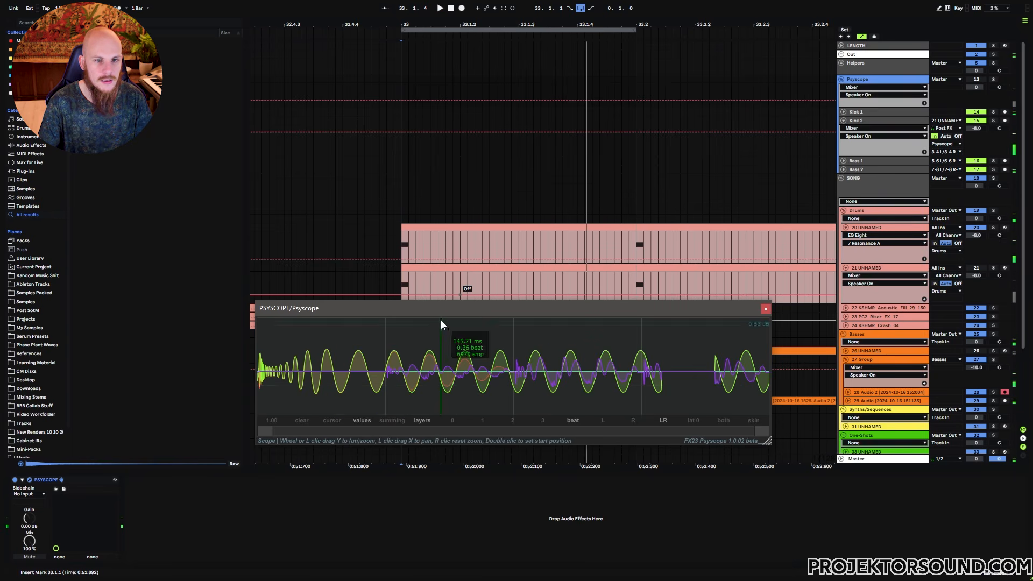
Enlarge the Psyscope window to nearly the arrangement's full width and move it clear of the bass tracks
drag(490, 308, 483, 42)
drag(759, 176, 890, 276)
drag(549, 44, 404, 29)
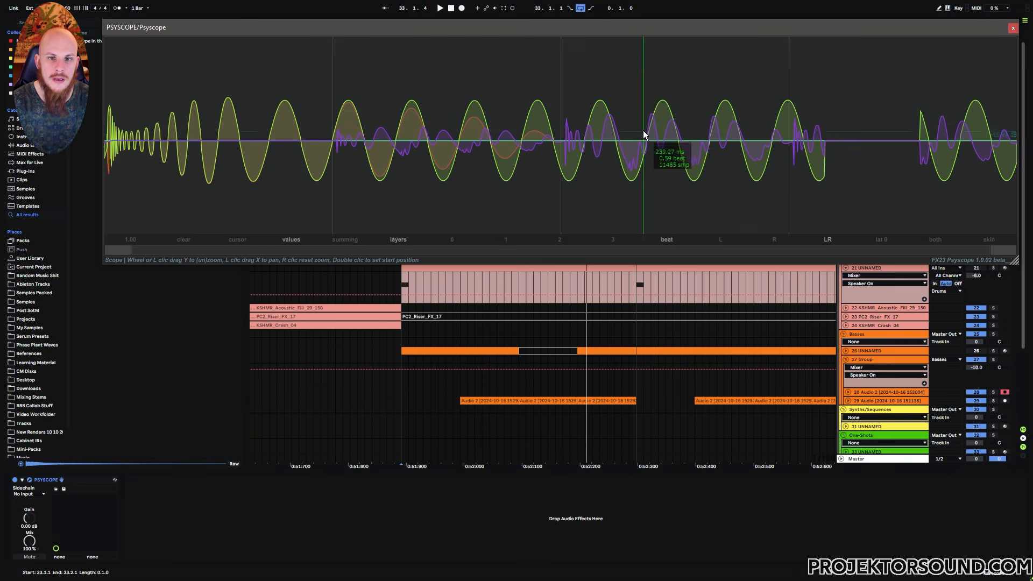
Toggle the phase-inverting Utility on bass track 29 off and on during playback to compare its waveform against the sustained kick
click(872, 400)
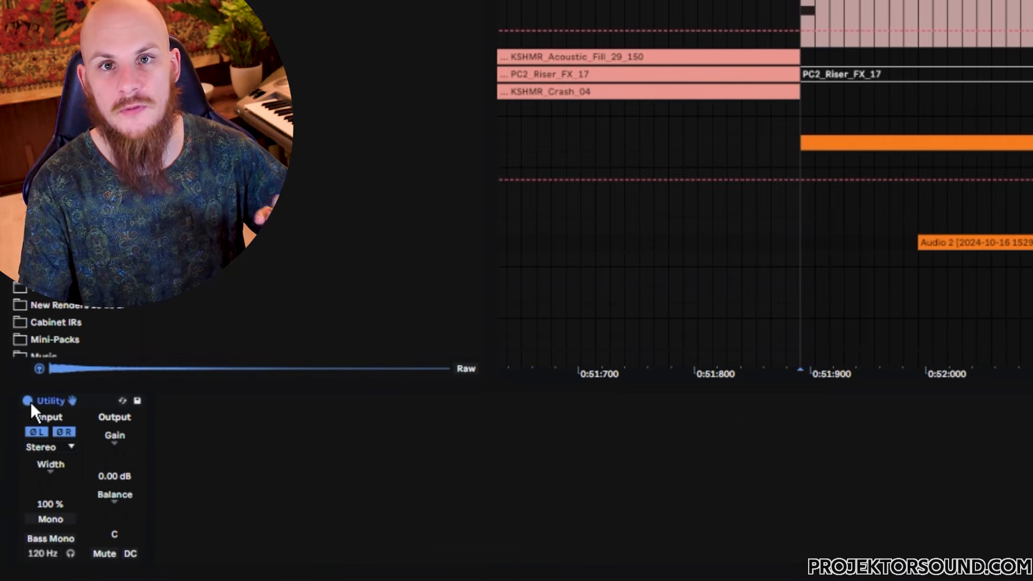
click(28, 401)
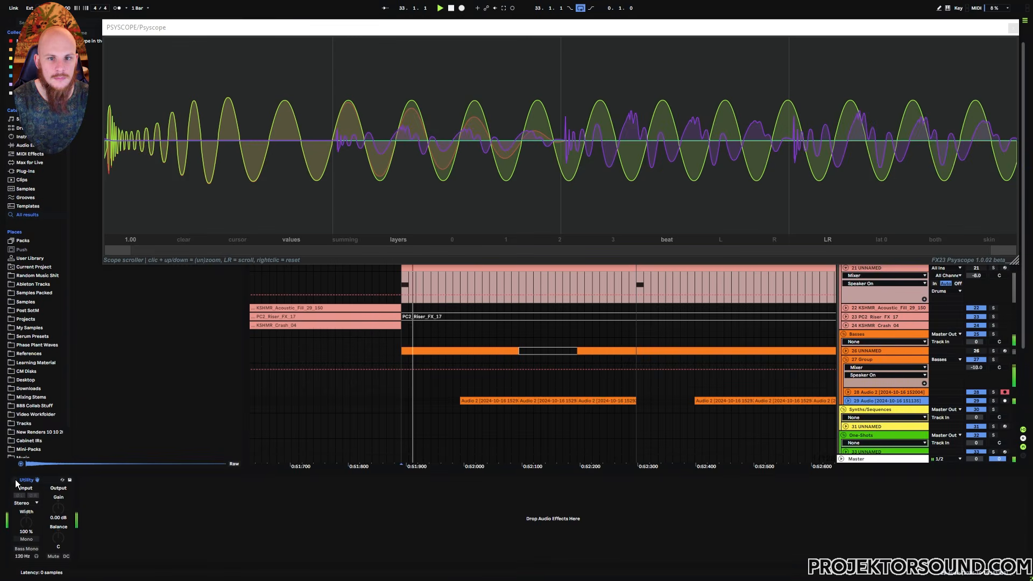
click(15, 480)
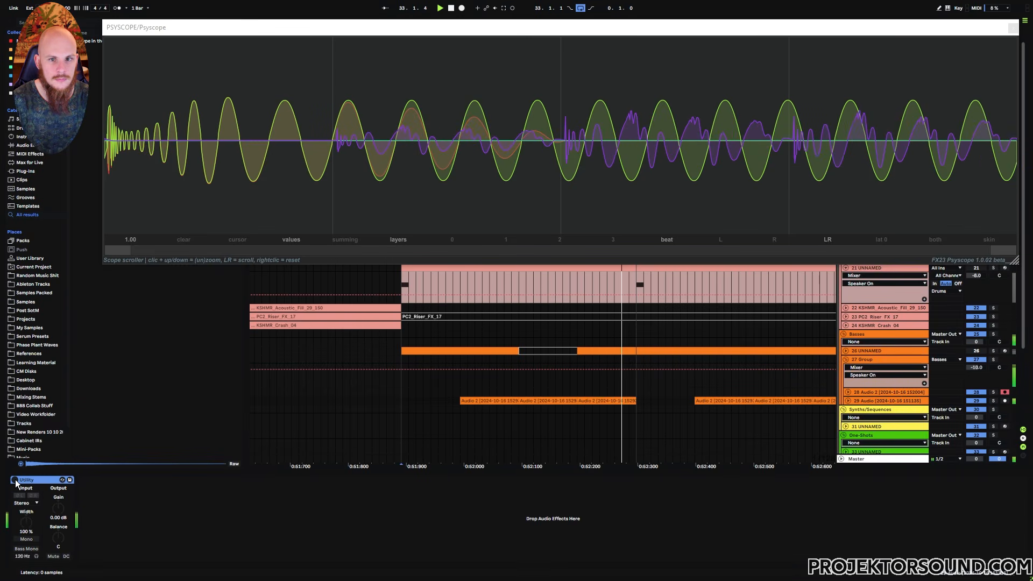
click(14, 480)
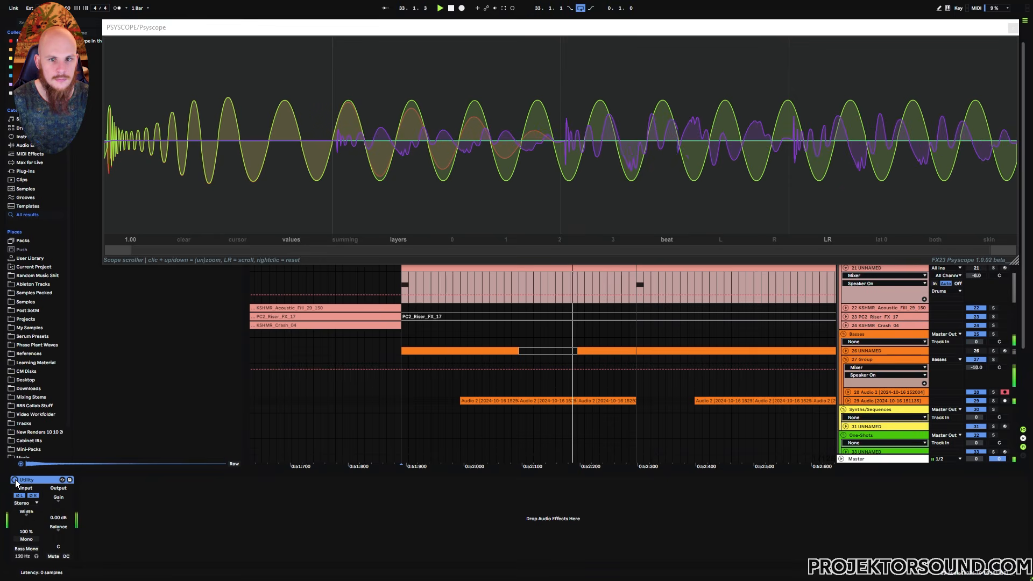
click(14, 480)
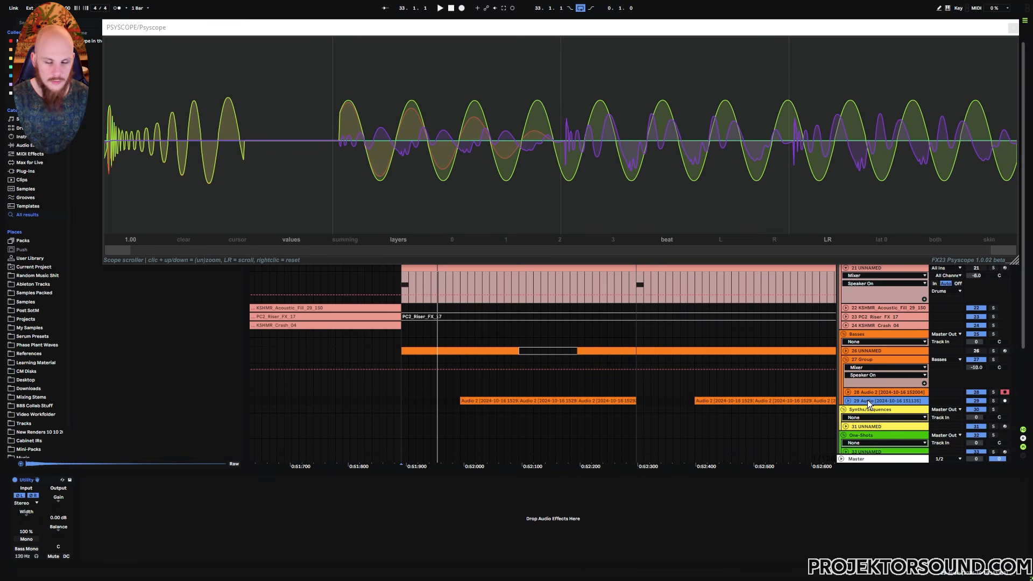
Duplicate bass track 29 and delete the copy's note clips between 33.1.2 and 33.2.1
key(ctrl+d)
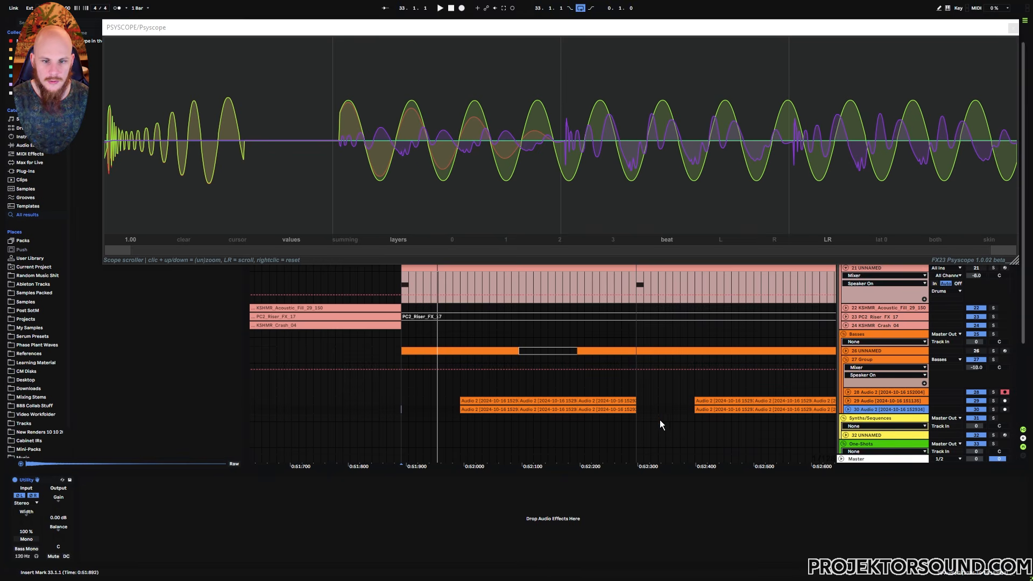
click(461, 410)
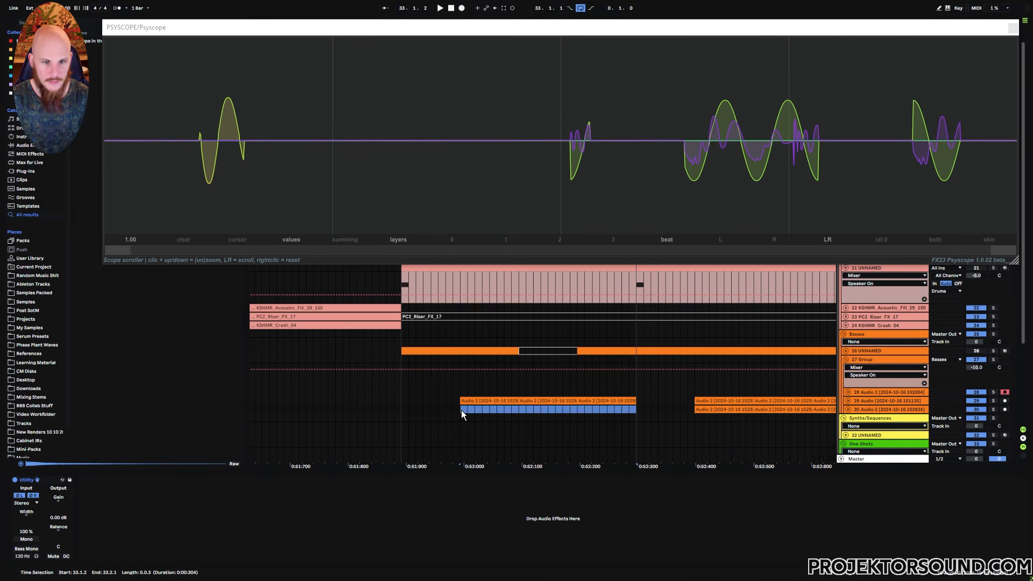
key(Delete)
click(575, 392)
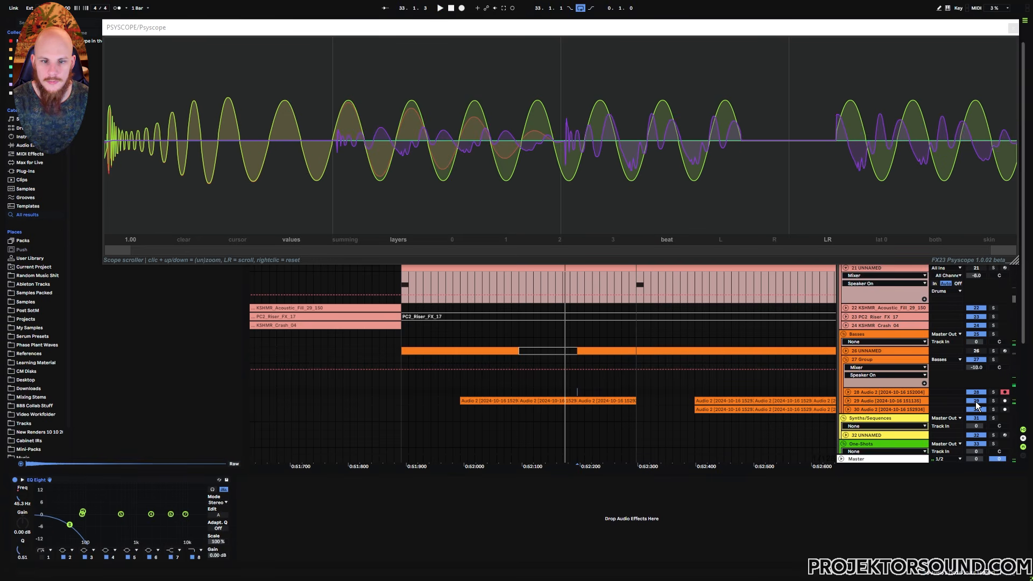
Switch the active bass from track 29 to track 26 and open the Oscillator B wavetable editor in its Serum
click(892, 402)
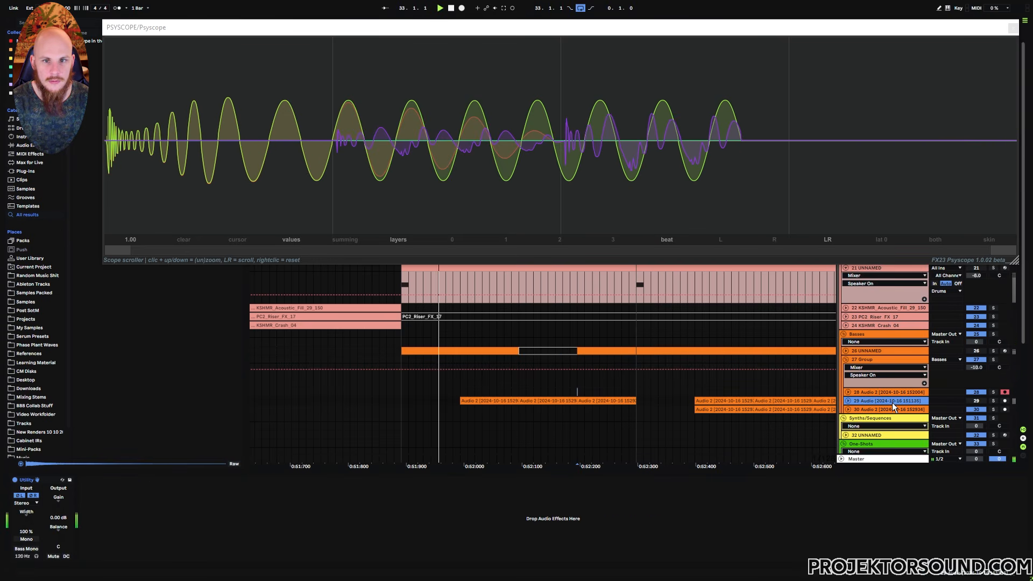
click(867, 351)
click(69, 479)
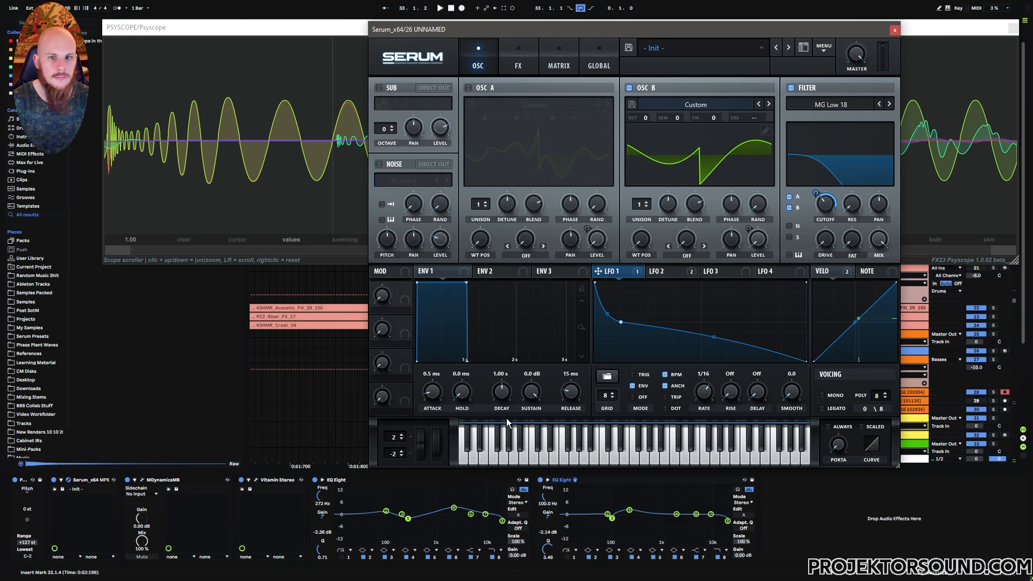
click(765, 131)
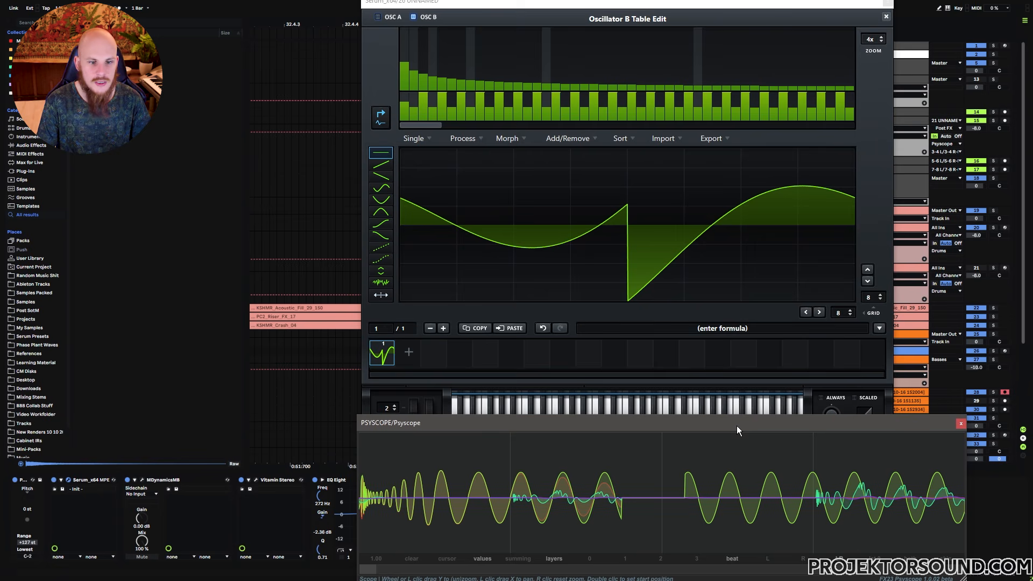
click(487, 5)
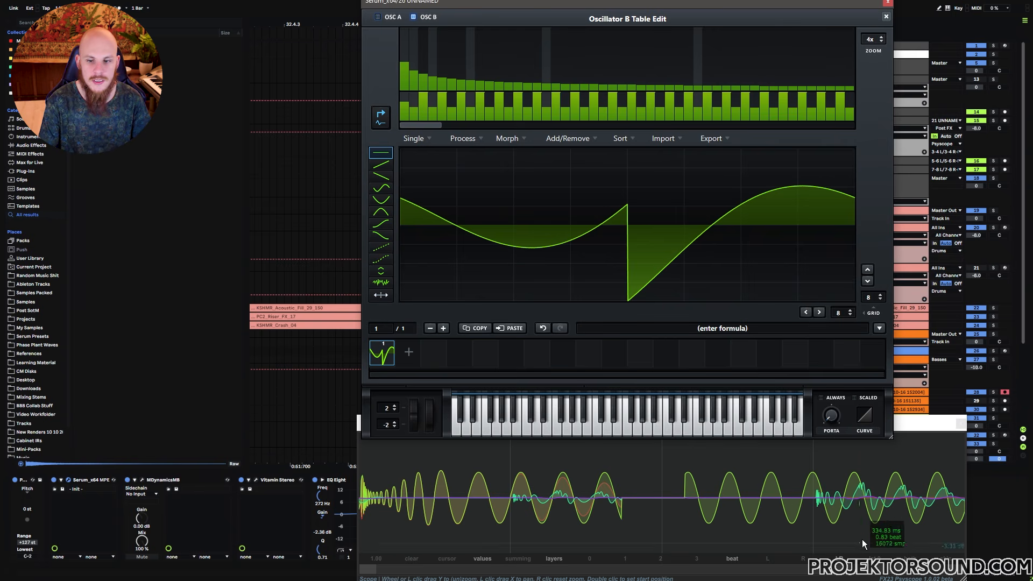
Sweep the phase of Oscillator B's first harmonic during playback and normalize the resulting waveform
click(407, 114)
drag(407, 114, 407, 109)
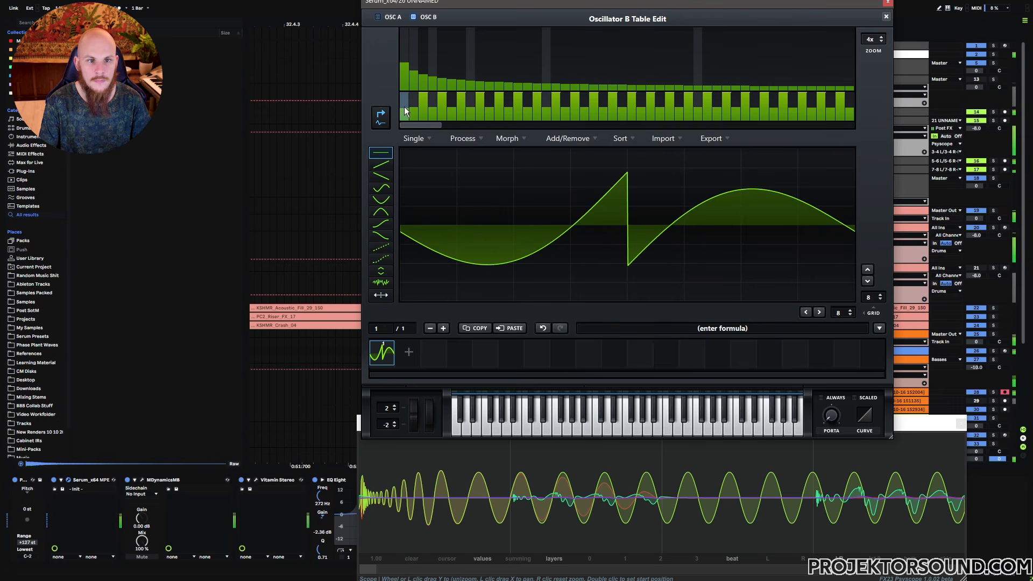
click(404, 111)
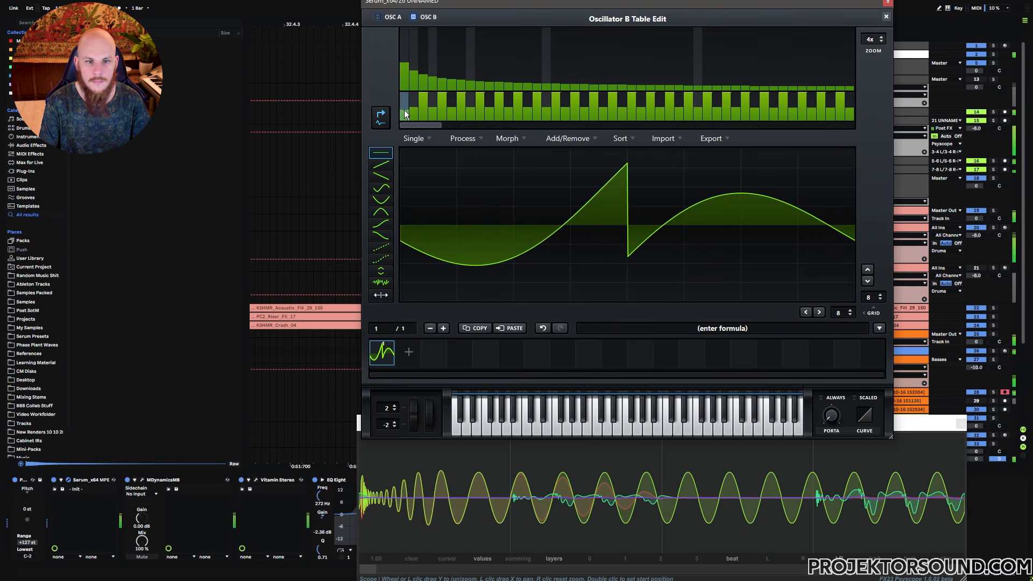
click(404, 98)
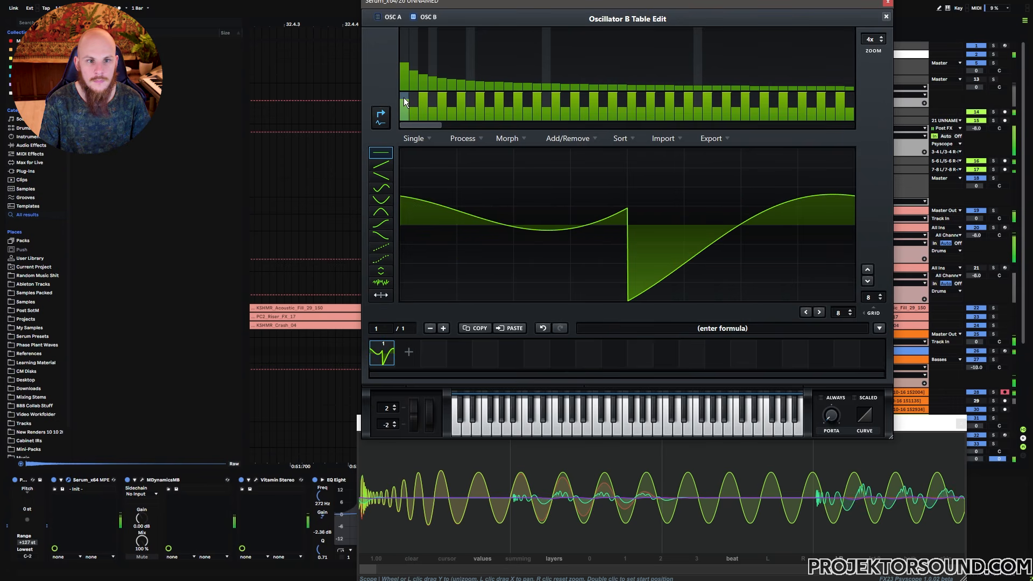
click(404, 95)
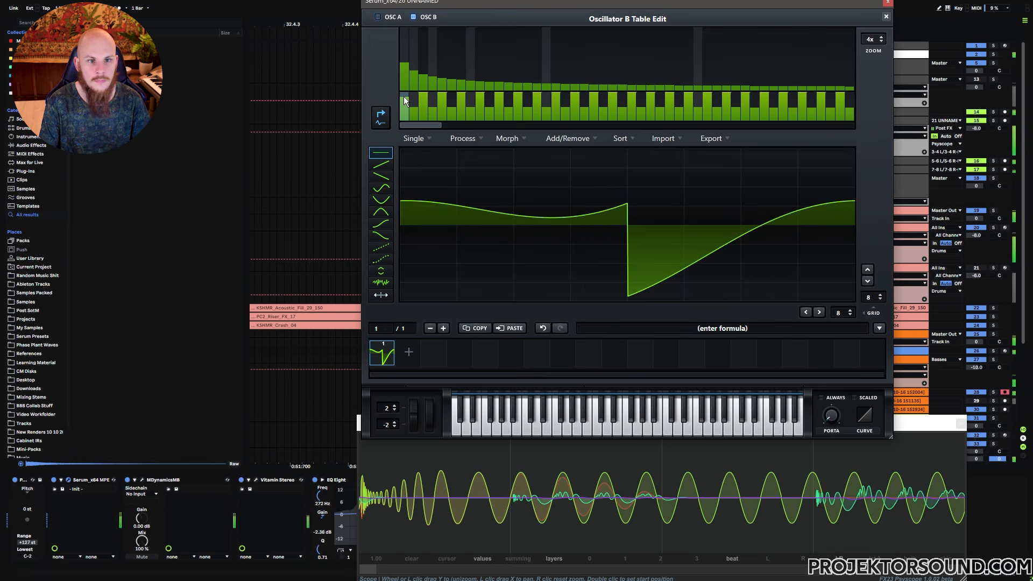
click(404, 92)
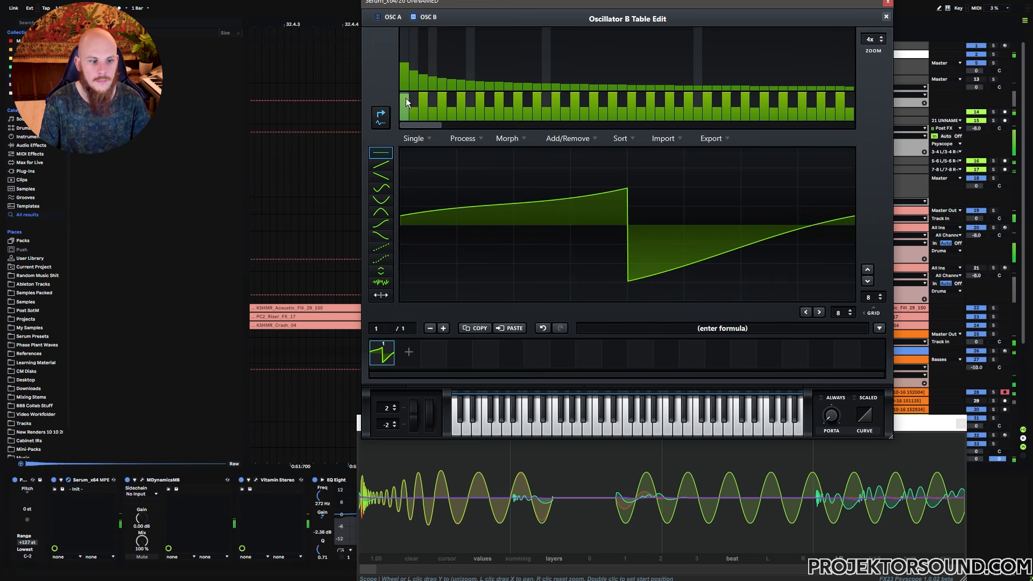
click(466, 139)
click(485, 154)
Add a Utility at the end of bass track 26's effect chain and invert the phase of both channels
right_click(1003, 511)
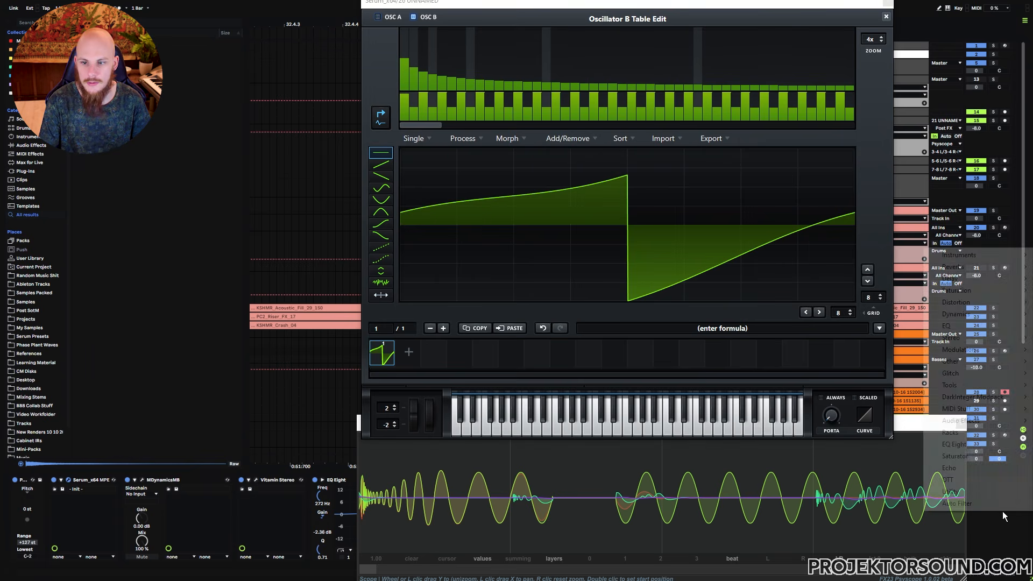
click(983, 504)
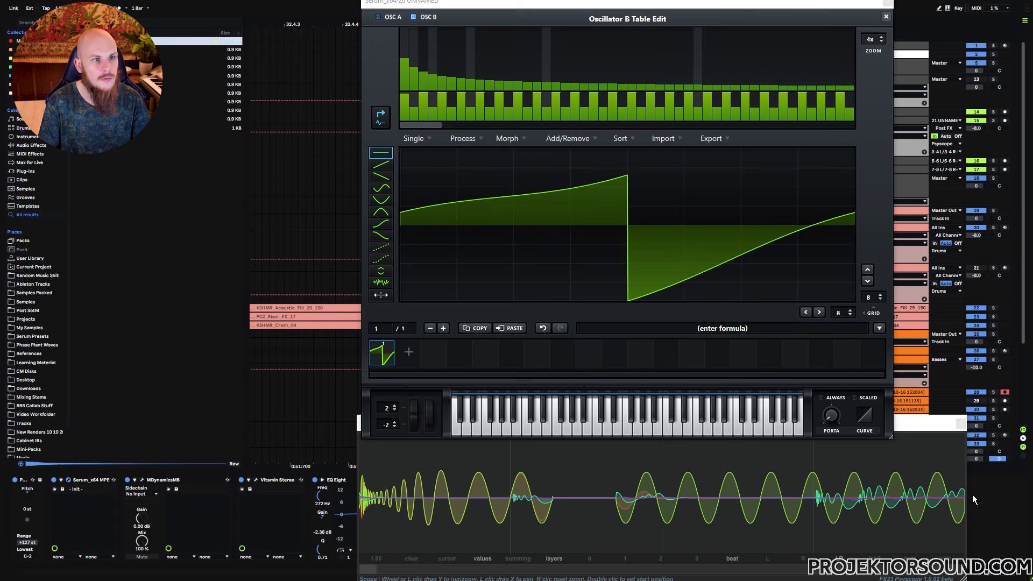
click(962, 425)
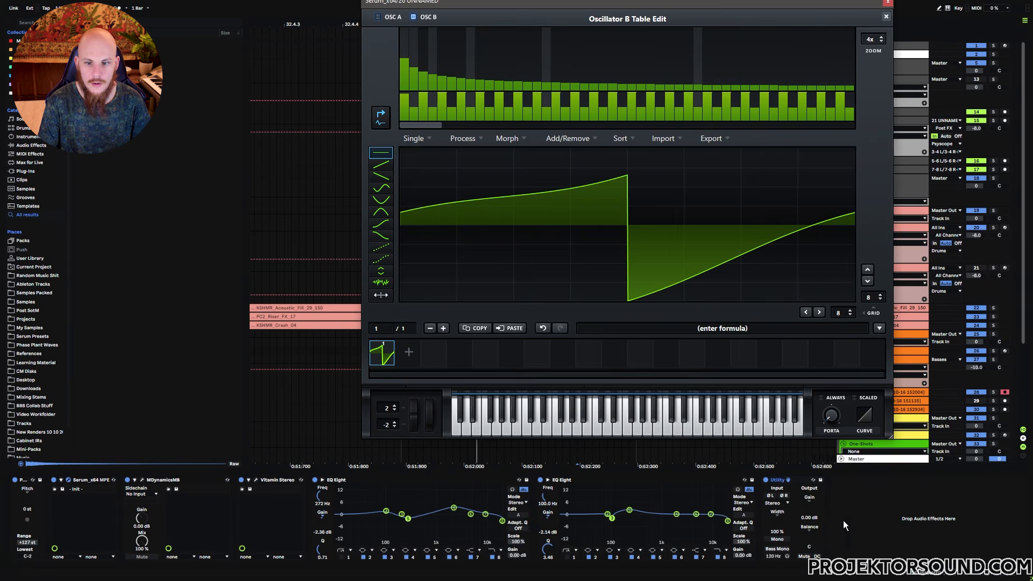
click(772, 496)
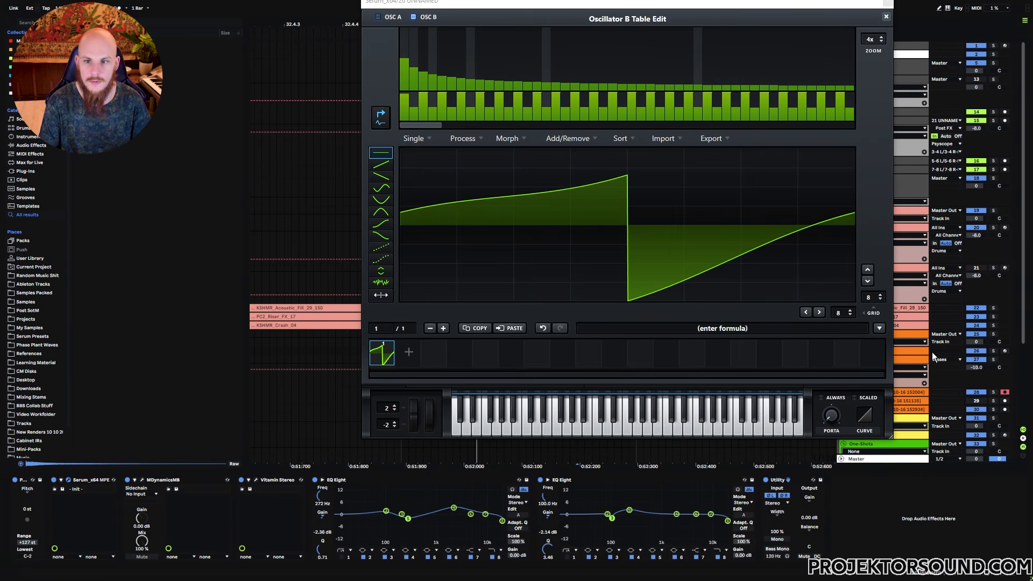
Reopen Psyscope and readjust the phase of Oscillator B's first harmonic against the kick during playback
click(914, 79)
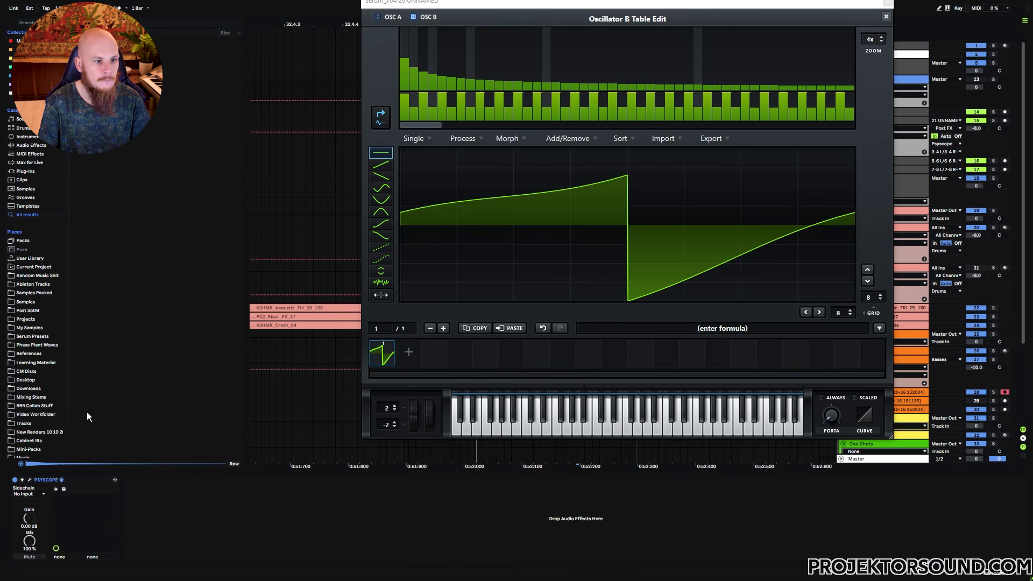
click(30, 480)
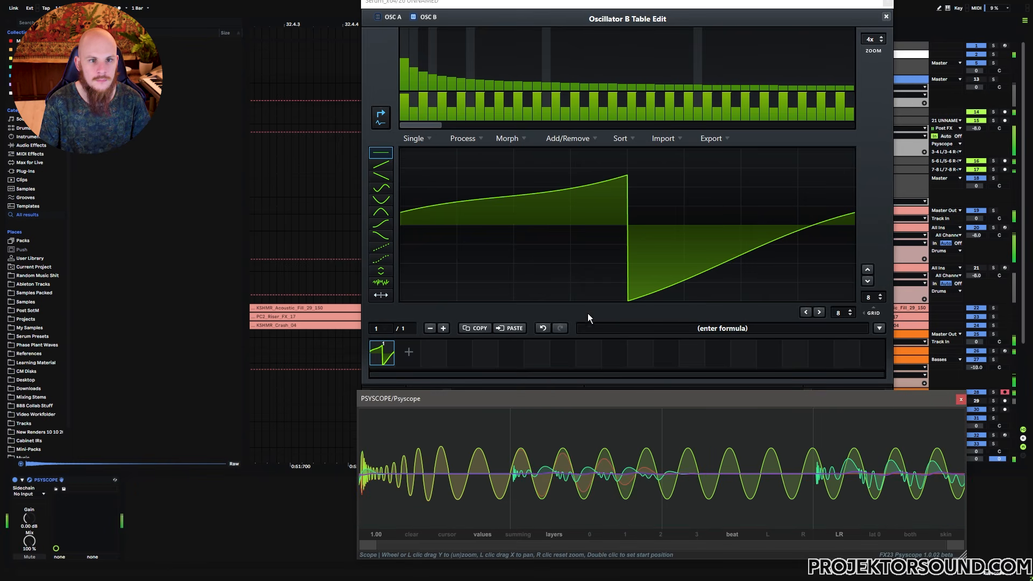
click(407, 117)
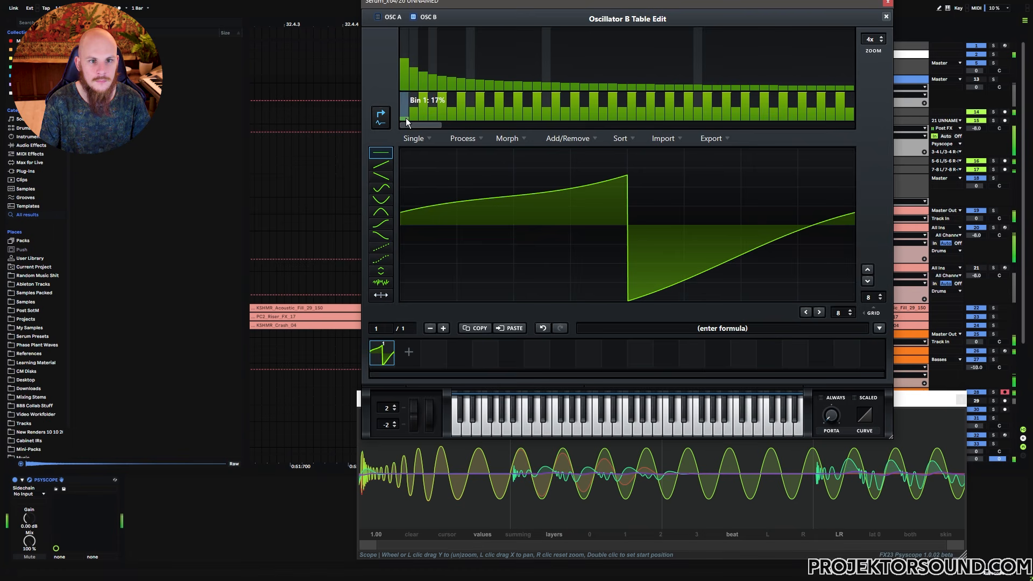
click(406, 119)
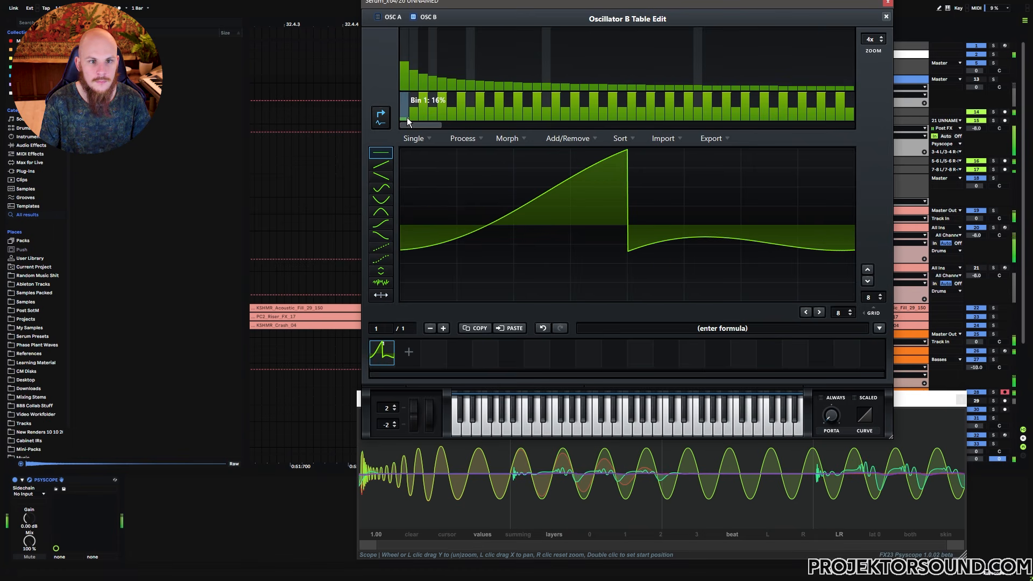
click(407, 118)
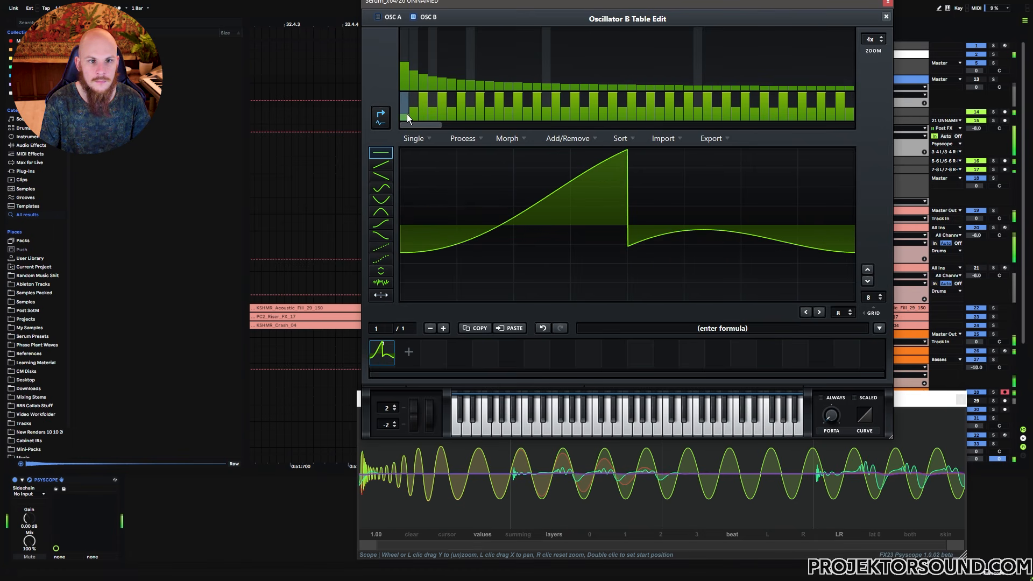
click(407, 114)
click(405, 112)
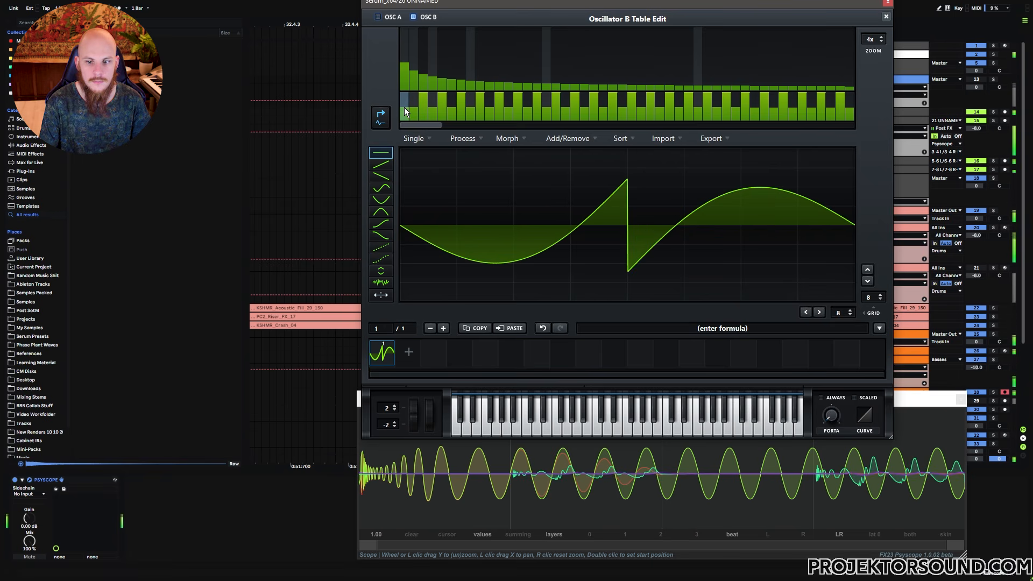
click(405, 97)
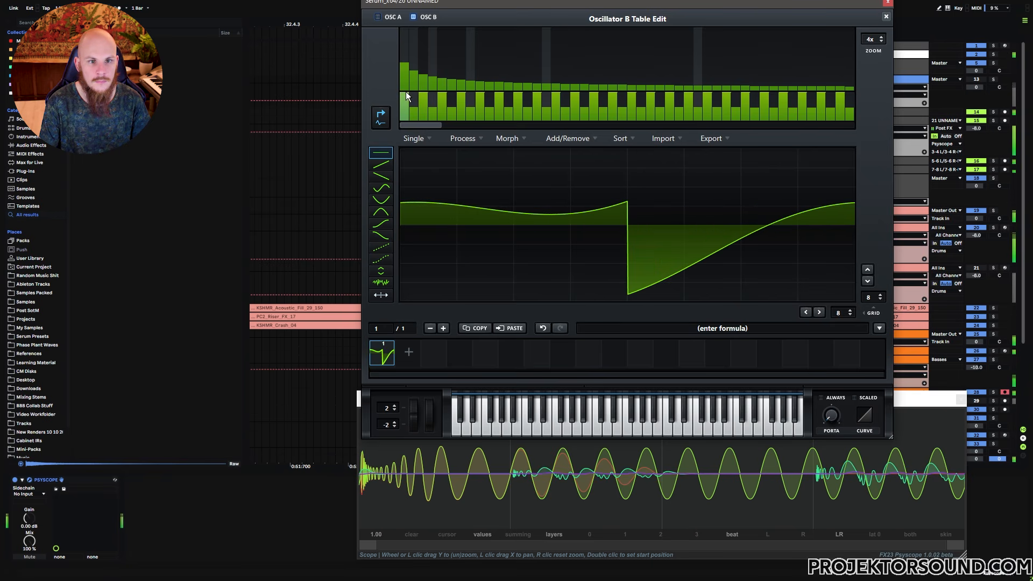
click(406, 92)
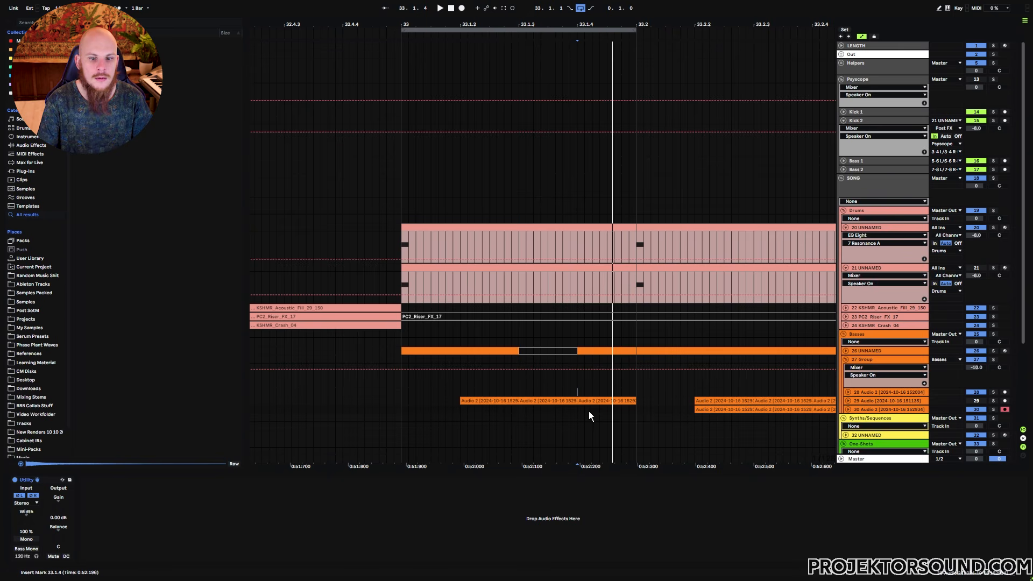
Record the bass onto track 30 and consolidate the recorded section from 33.1.4 to 33.2.1
click(580, 411)
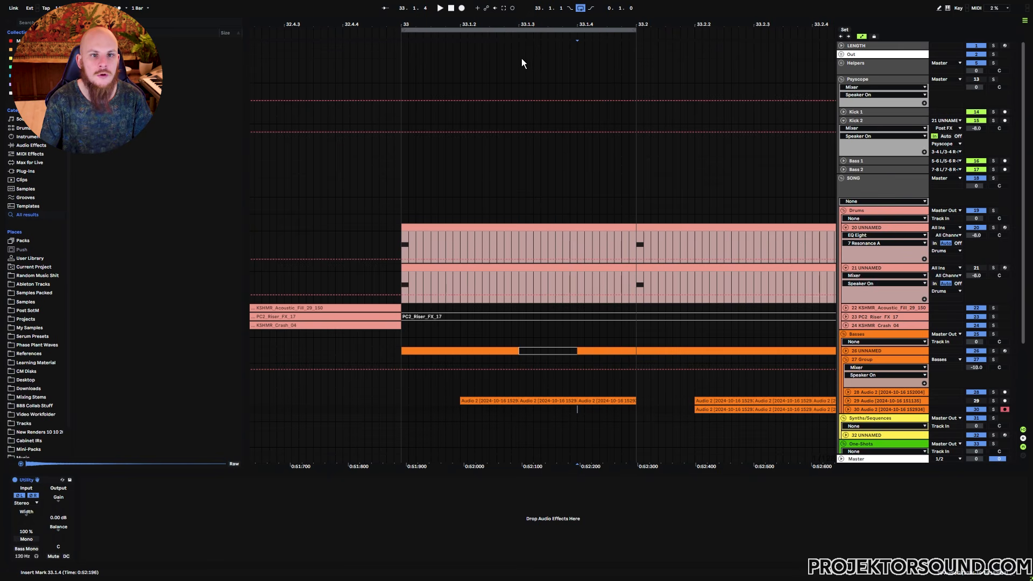
click(462, 8)
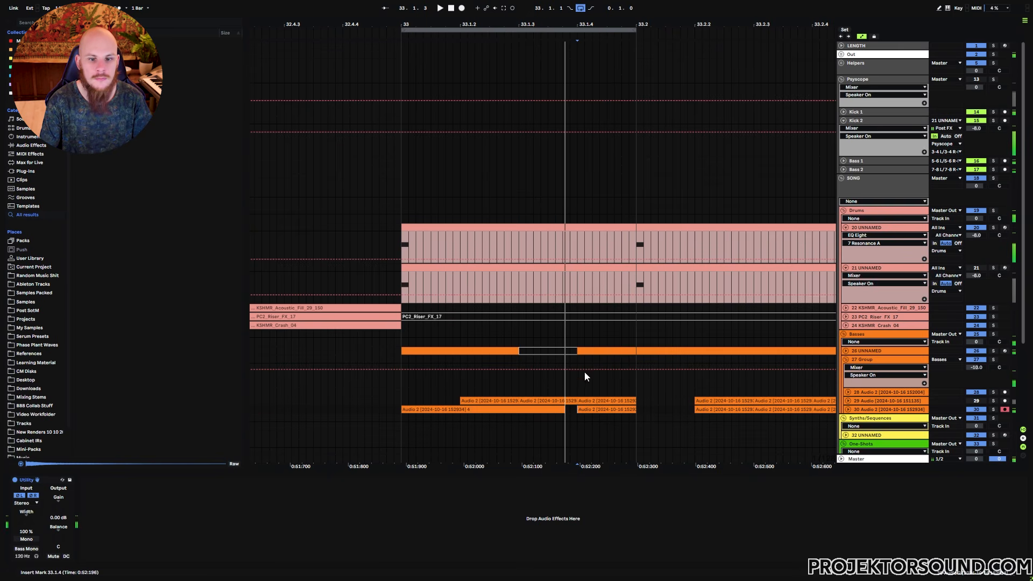
click(848, 409)
click(577, 437)
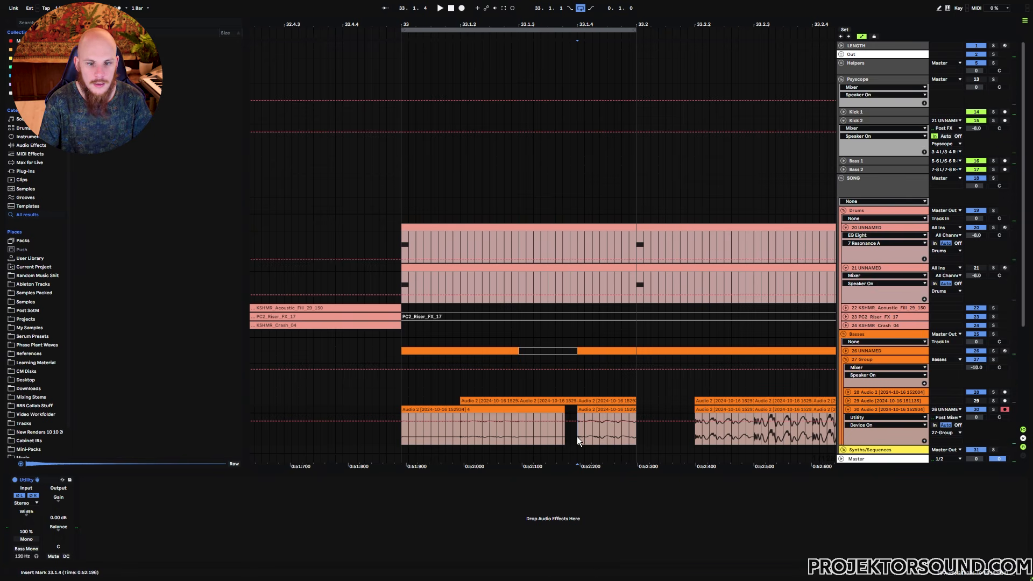
click(636, 418)
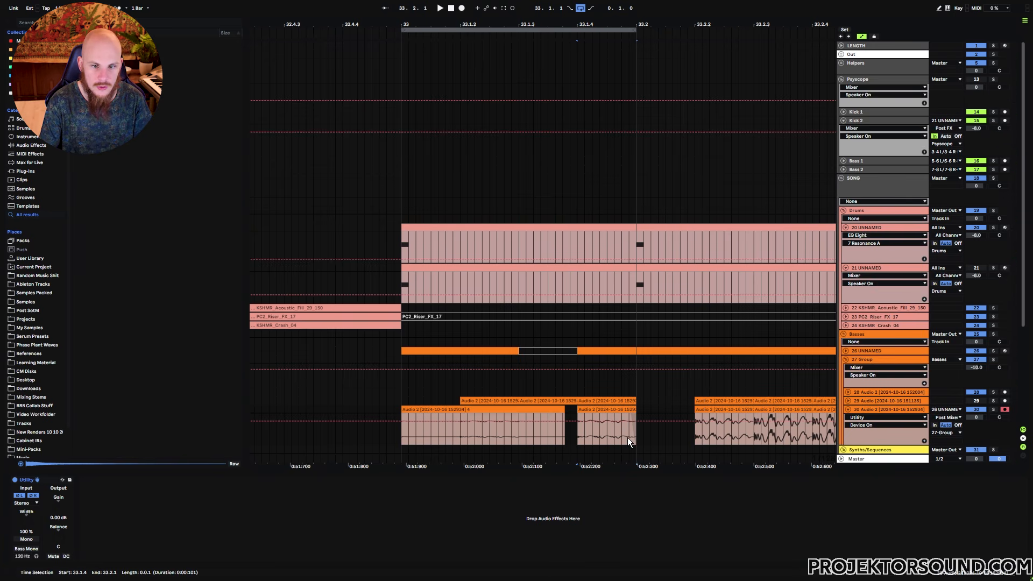
drag(628, 438, 636, 437)
key(ctrl+j)
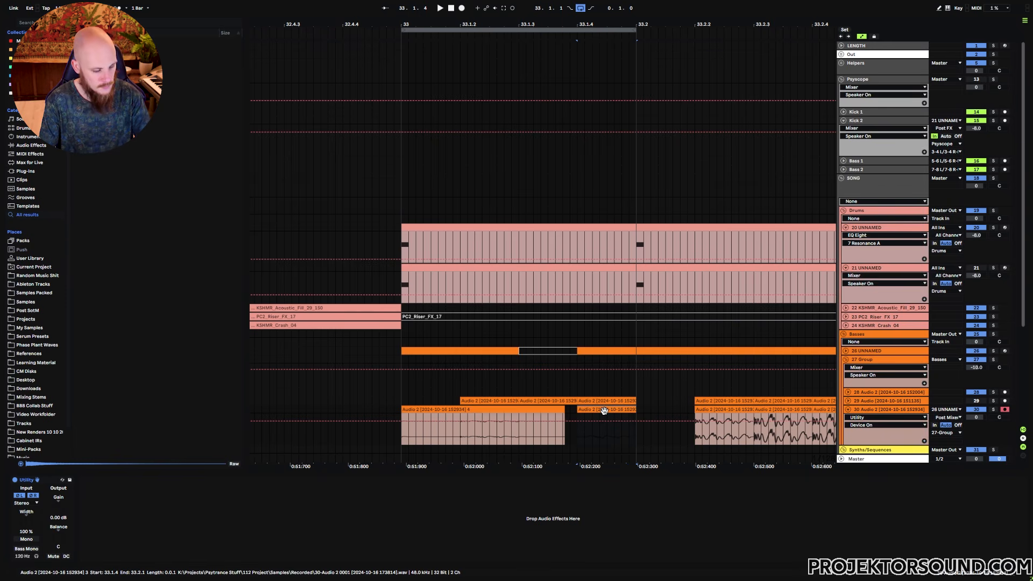
Move the consolidated bass clip from track 30 to track 29 at 33.1.4
double_click(612, 410)
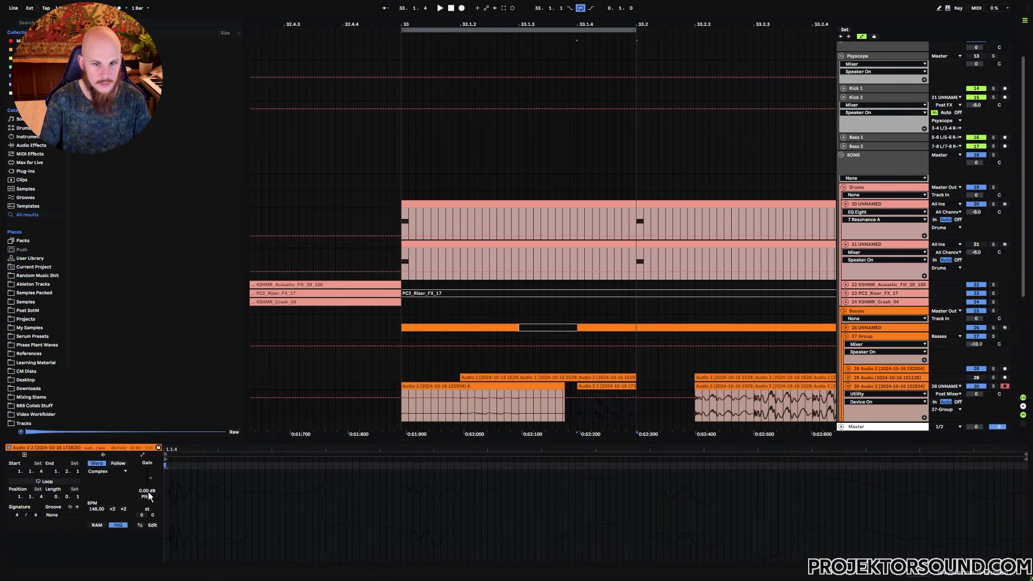
click(575, 420)
click(596, 387)
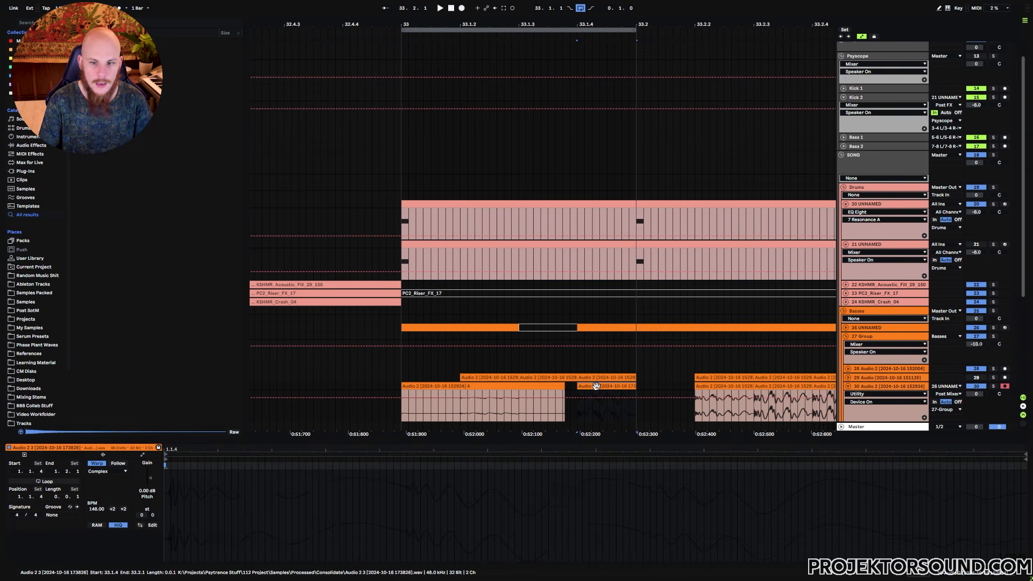
click(598, 385)
key(Delete)
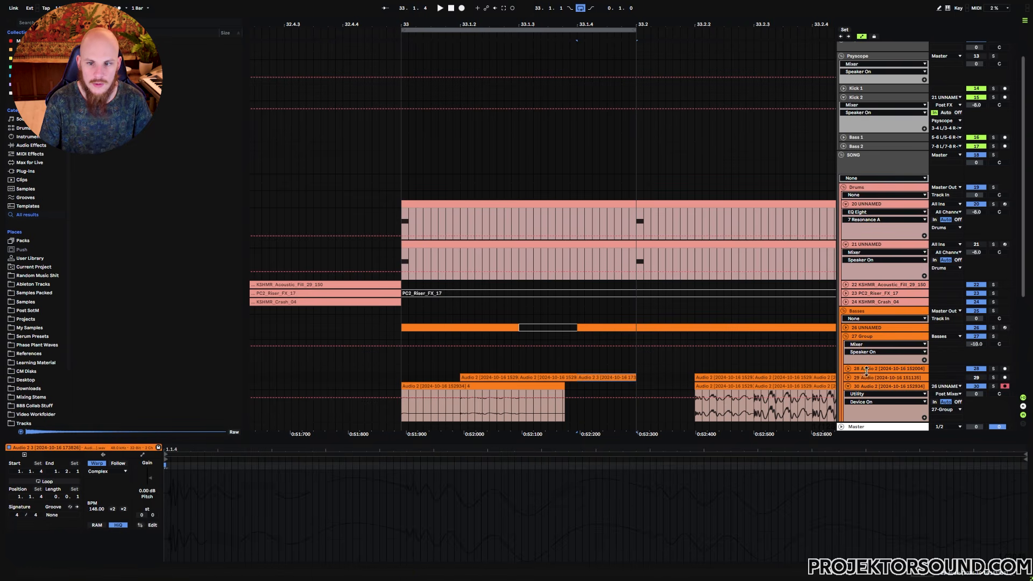
Deactivate track 29's bass clips between 33.1.3 and 33.2.1
click(848, 378)
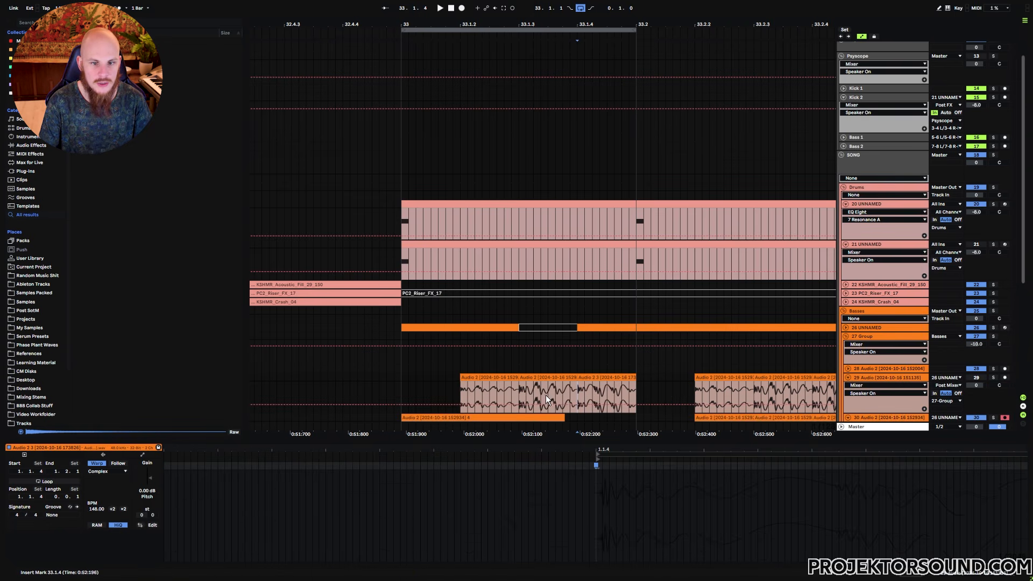
drag(518, 393, 557, 393)
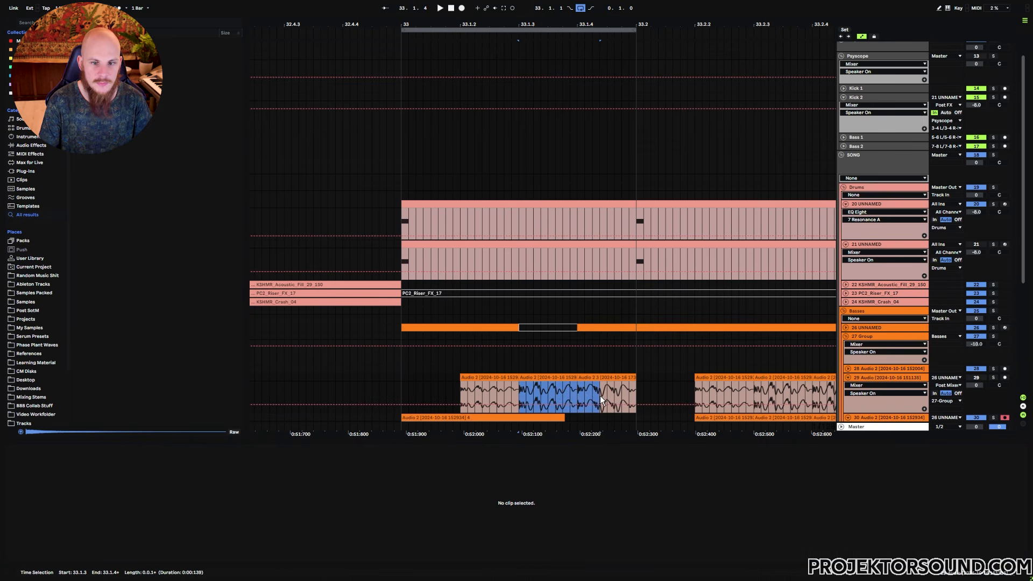
drag(631, 396, 636, 396)
key(0)
Reopen Psyscope, play the loop to compare kick and bass, and deactivate bass track 26
double_click(858, 56)
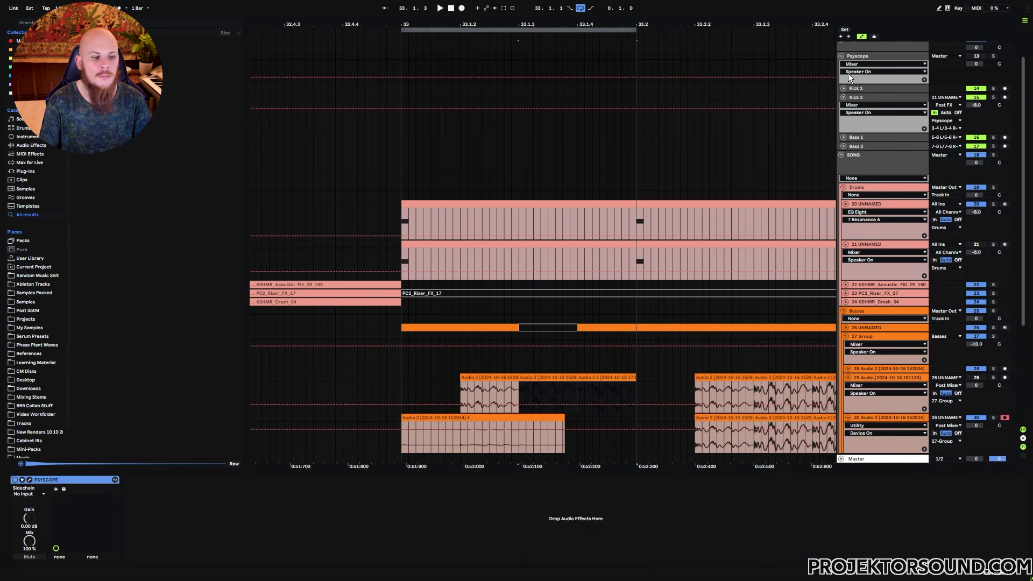
click(31, 481)
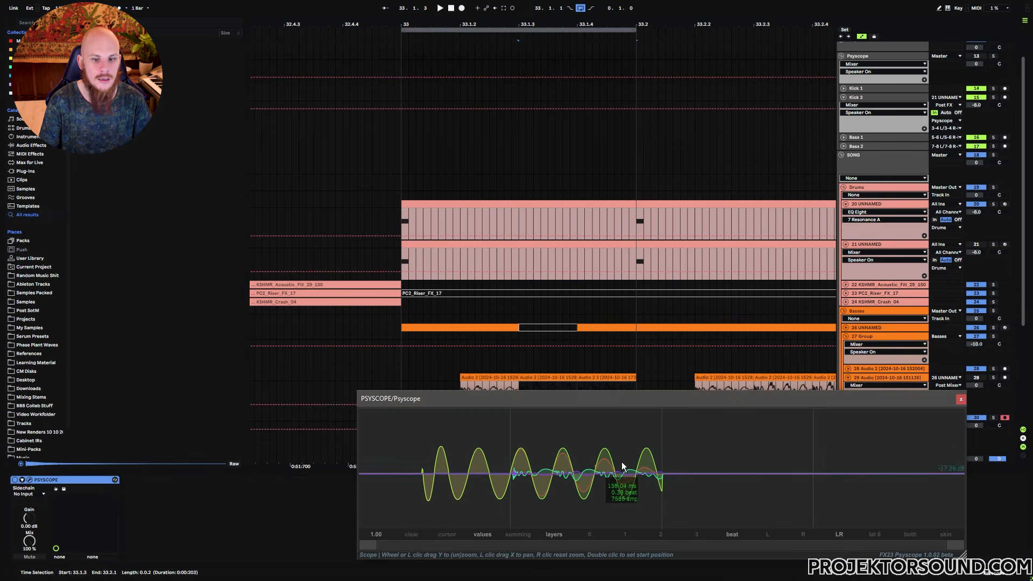
key(space)
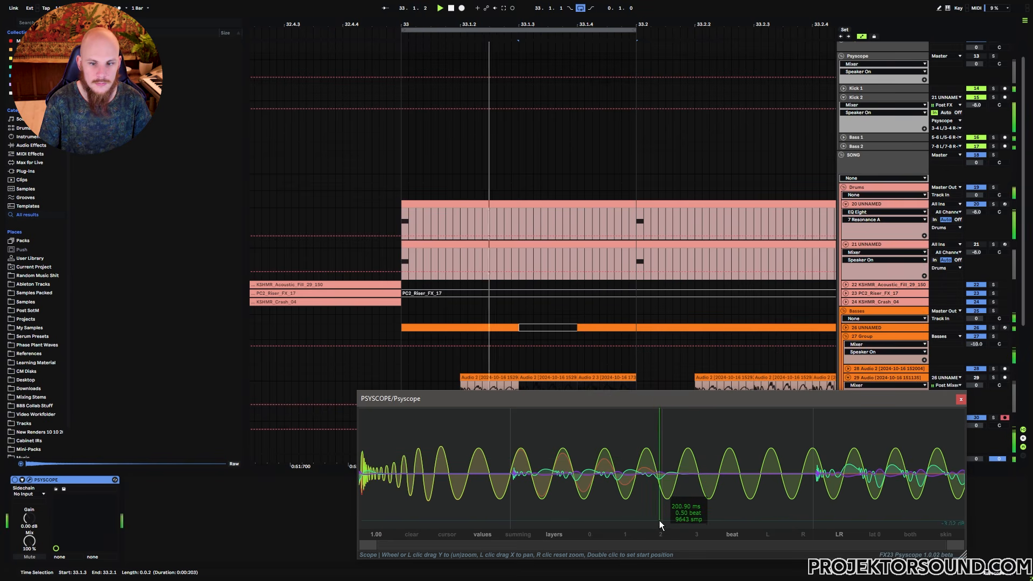
click(980, 330)
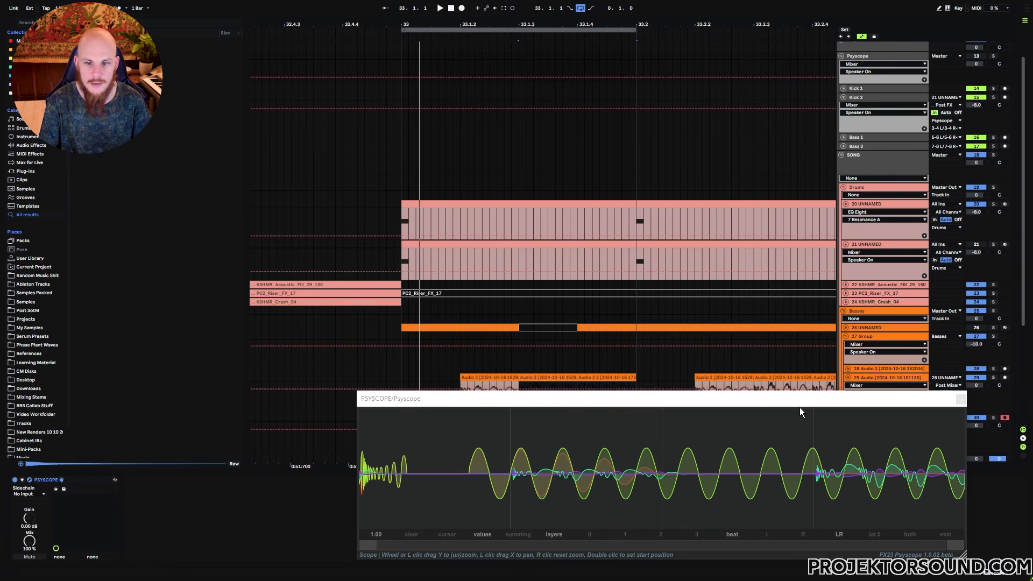
Play the loop to check the bass phase against the kick in Psyscope, and close the Psyscope window
key(space)
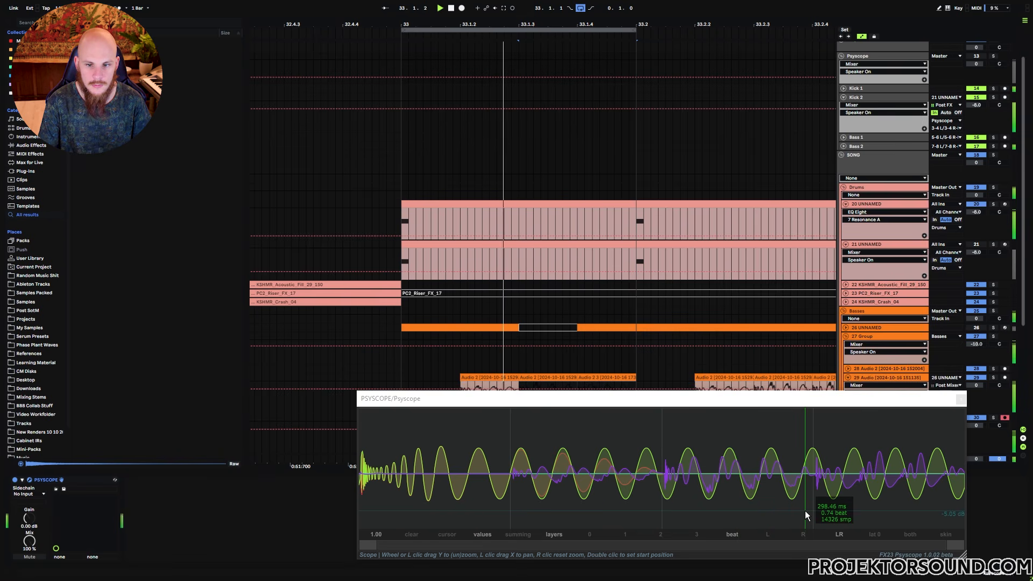
click(798, 378)
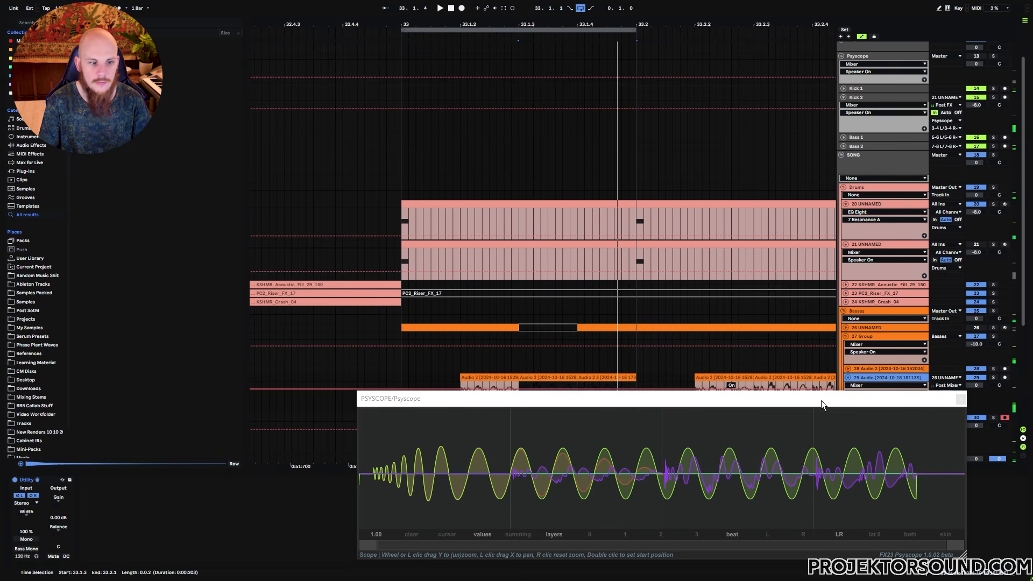
click(961, 399)
Move the consolidated bass clip at 33.1.4 from track 29 to track 30 and delete track 30's Utility
click(604, 378)
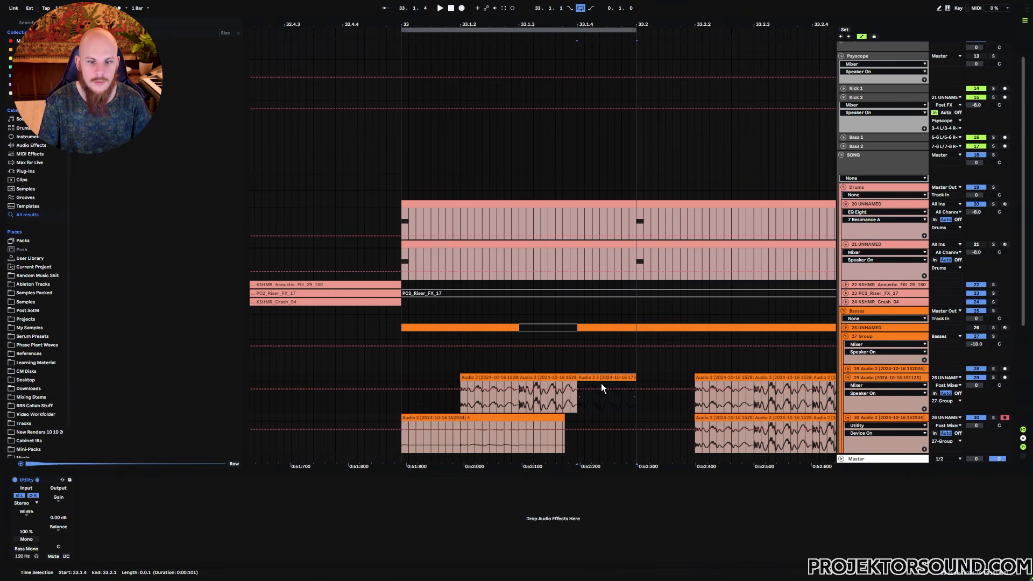
drag(605, 377, 604, 418)
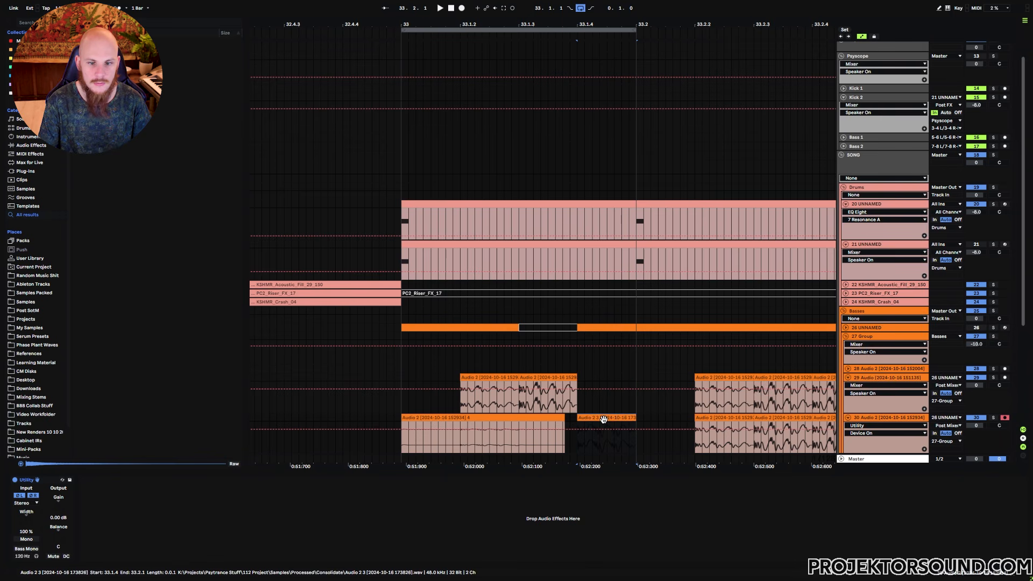
click(29, 481)
key(Delete)
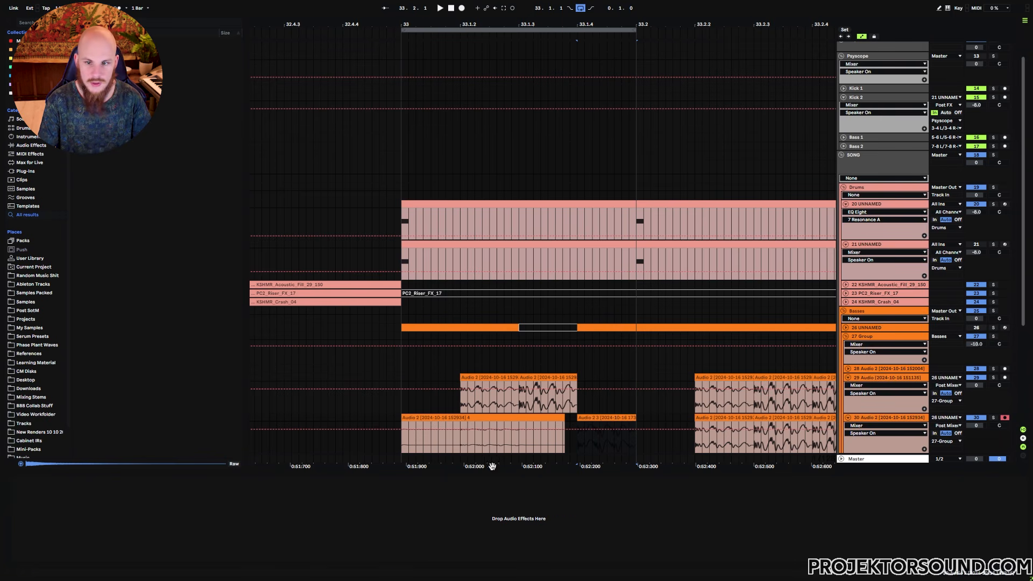
Delete the leftover recording at 33.1.1 on track 30 and play the loop with the Psyscope track selected
click(555, 418)
key(Delete)
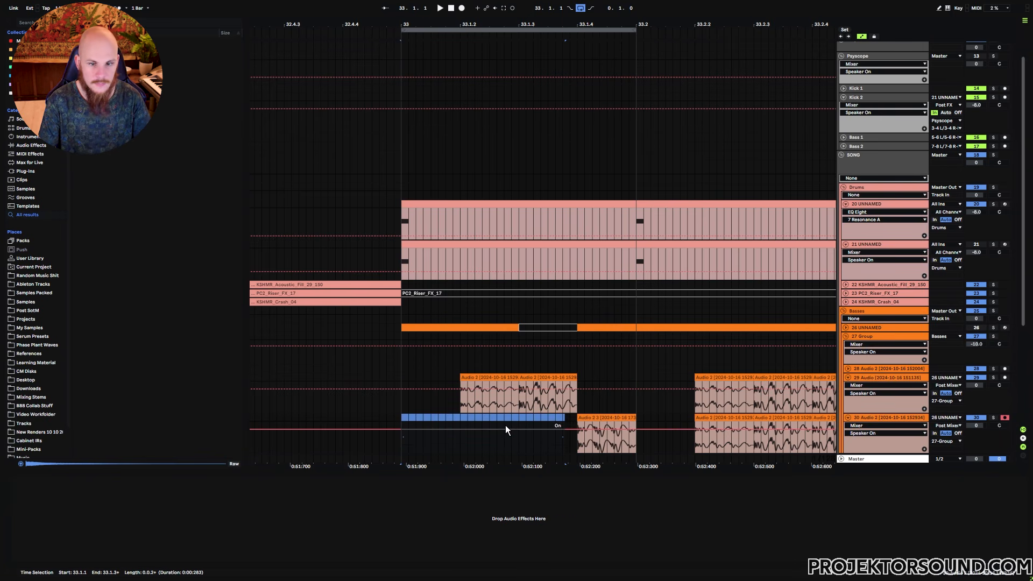
click(403, 418)
click(858, 56)
key(space)
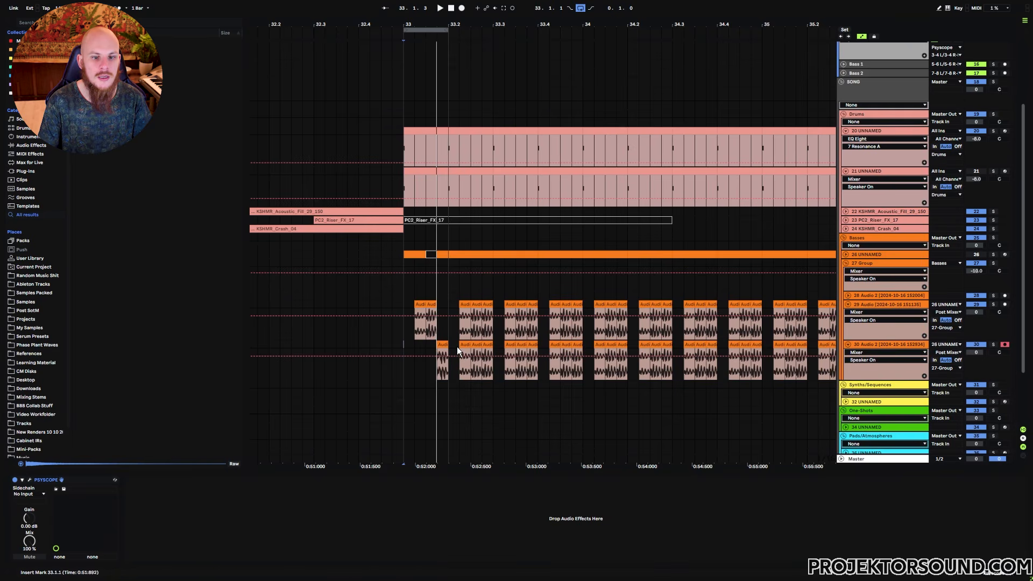
Delete the bass clips on tracks 29 and 30 from 33.2.2 to 35.1.1
click(477, 344)
drag(493, 317, 763, 304)
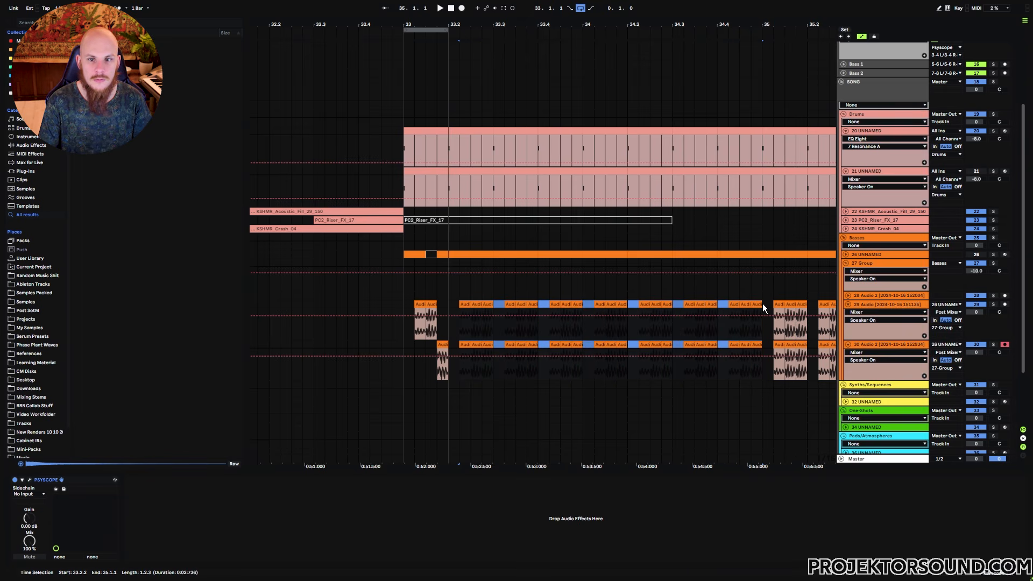
key(Delete)
Duplicate the one-beat bass pattern at 33.1.1 on tracks 29 and 30 seven times, filling up to 35.1.1
click(446, 308)
drag(448, 310, 405, 358)
key(ctrl+d)
key(ctrl+d)
key(ctrl+d)
key(ctrl+d)
key(ctrl+d)
key(ctrl+d)
key(ctrl+d)
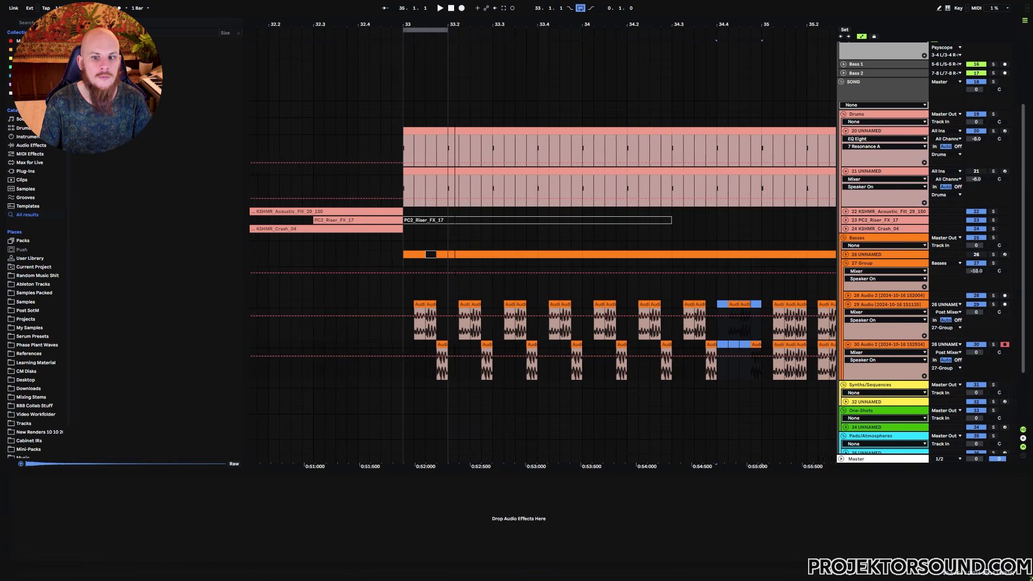
Delete track 30's bass clips from 35.1.2 to 37.1.1
drag(457, 25, 380, 8)
drag(485, 347, 599, 349)
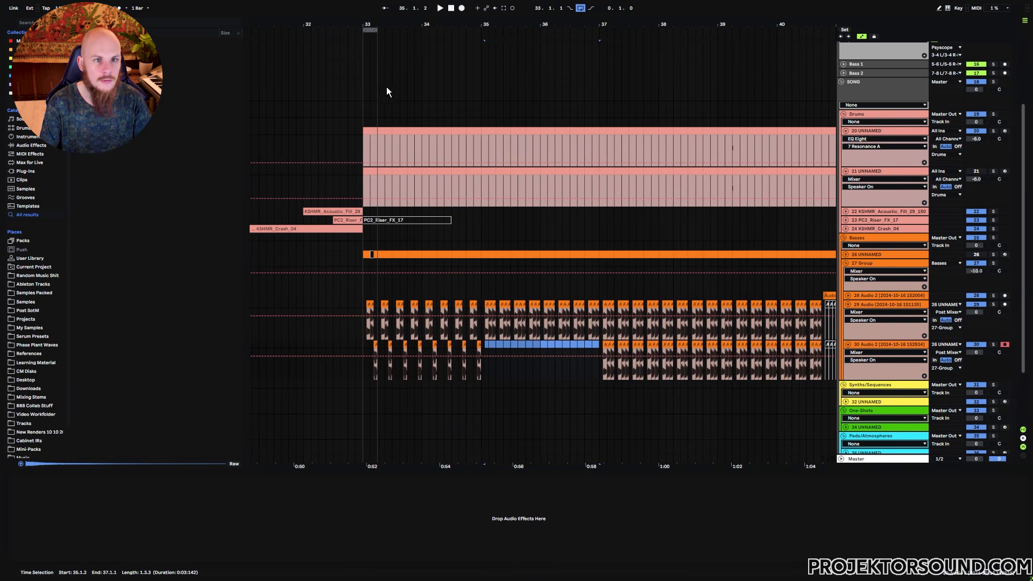
key(Delete)
Loop the arrangement from 33.1.1 to 37.1.1 and play it to compare the split bass pattern with the original
drag(379, 76, 599, 76)
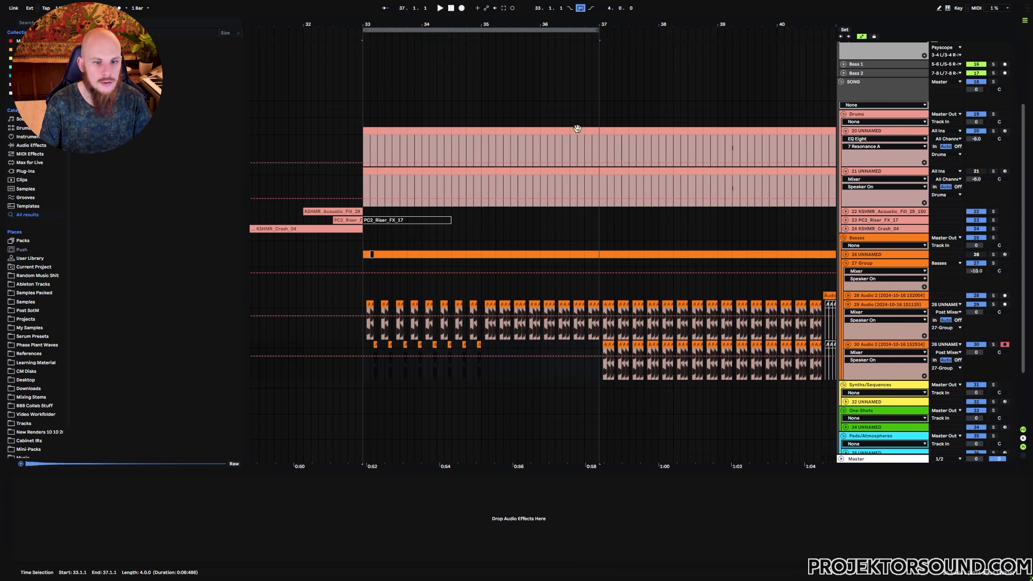
key(space)
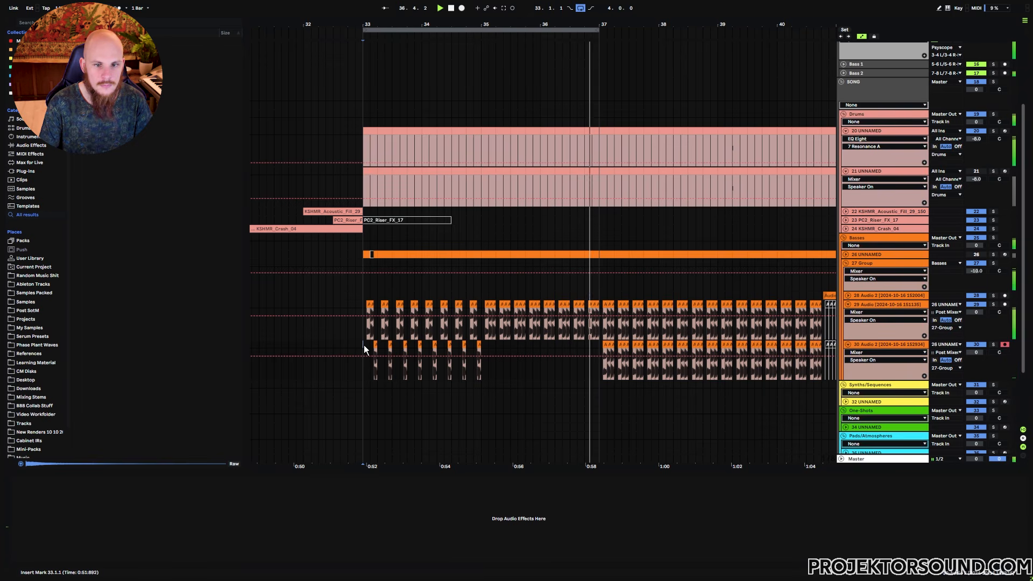
key(space)
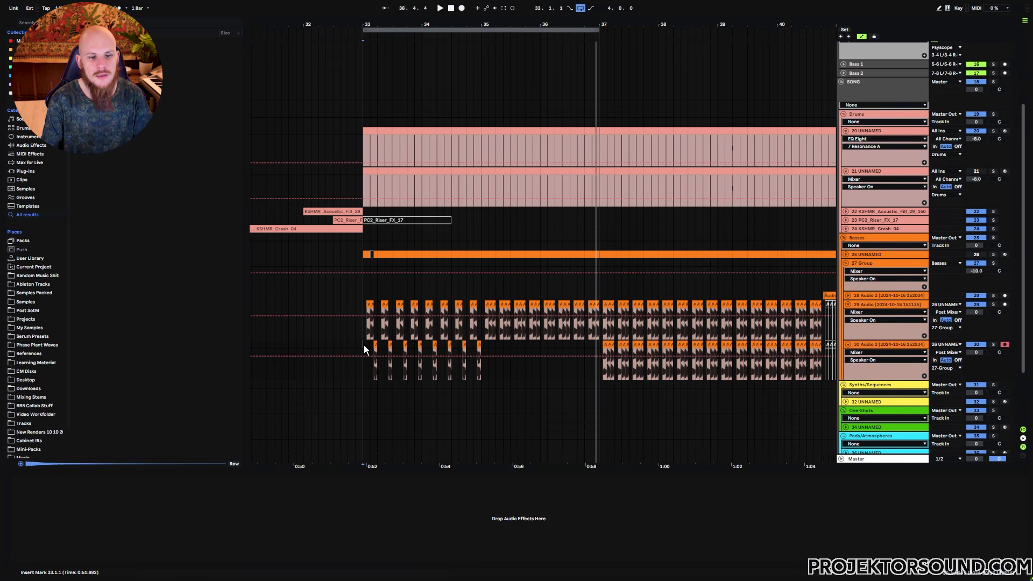
Examine the bass sections before and after 35.1.1 on tracks 29 and 30, including the clip at 34.4.4
drag(380, 345, 484, 344)
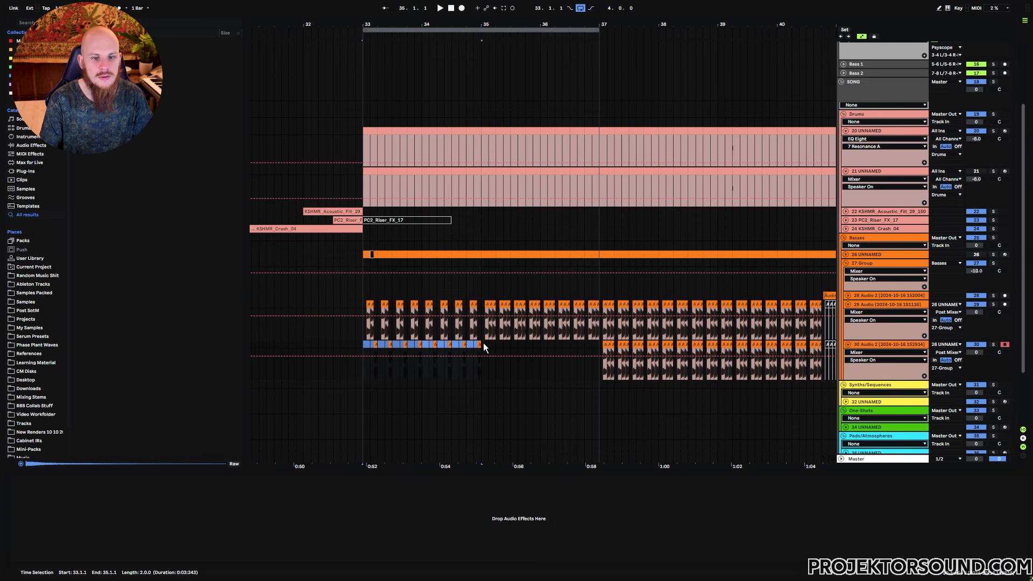
click(482, 302)
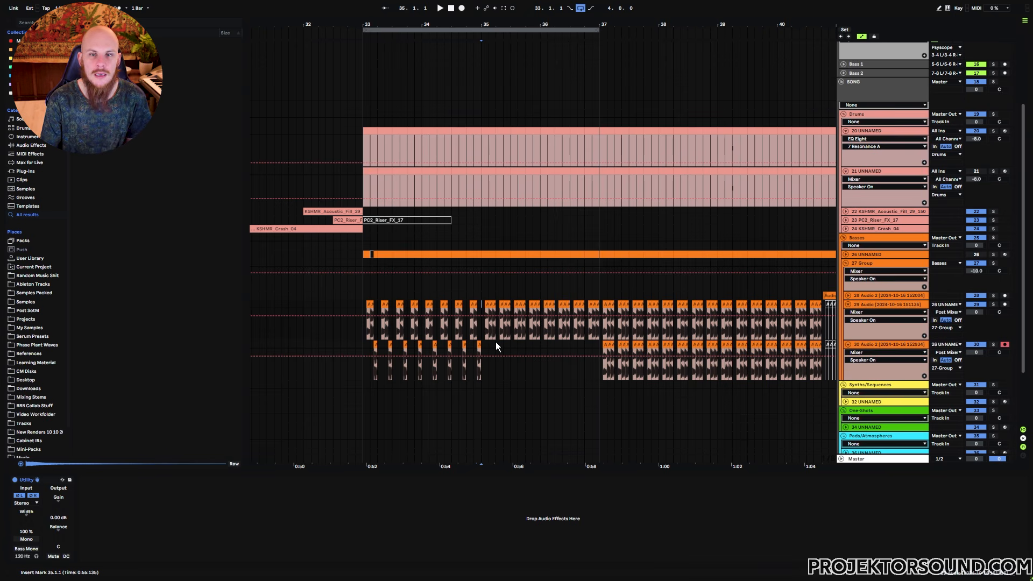
drag(482, 332, 603, 308)
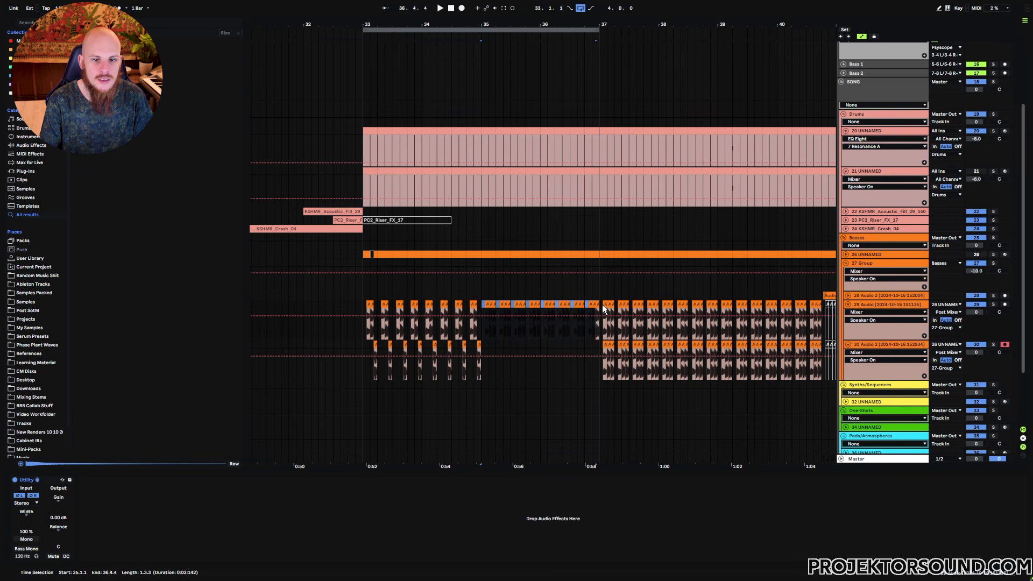
click(480, 344)
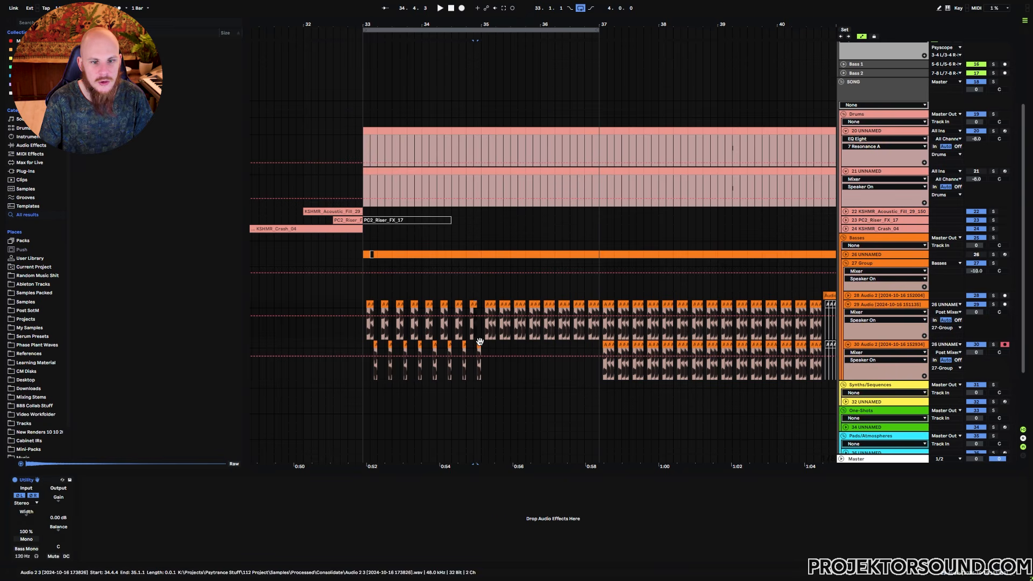
click(490, 346)
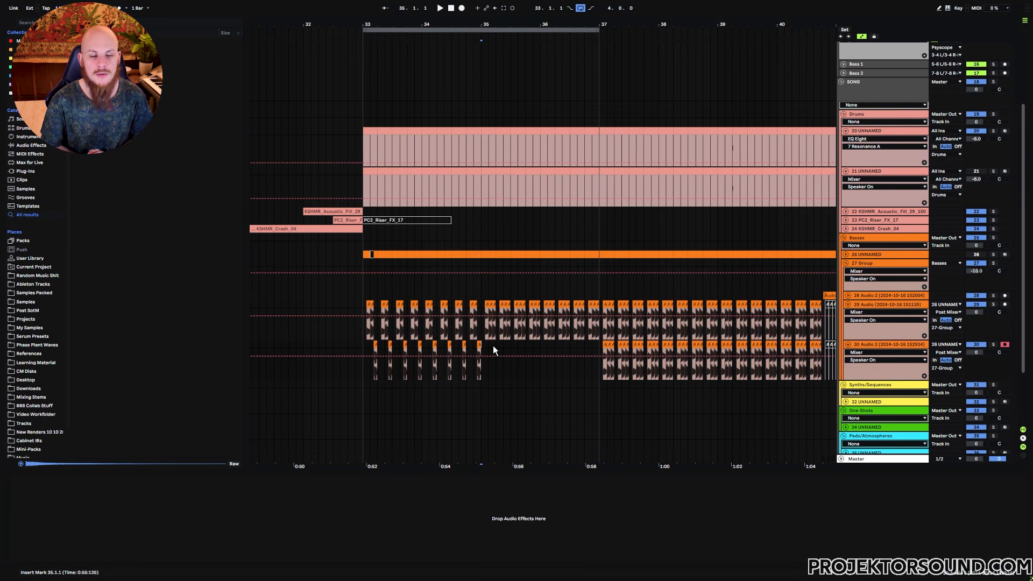
click(480, 345)
double_click(480, 344)
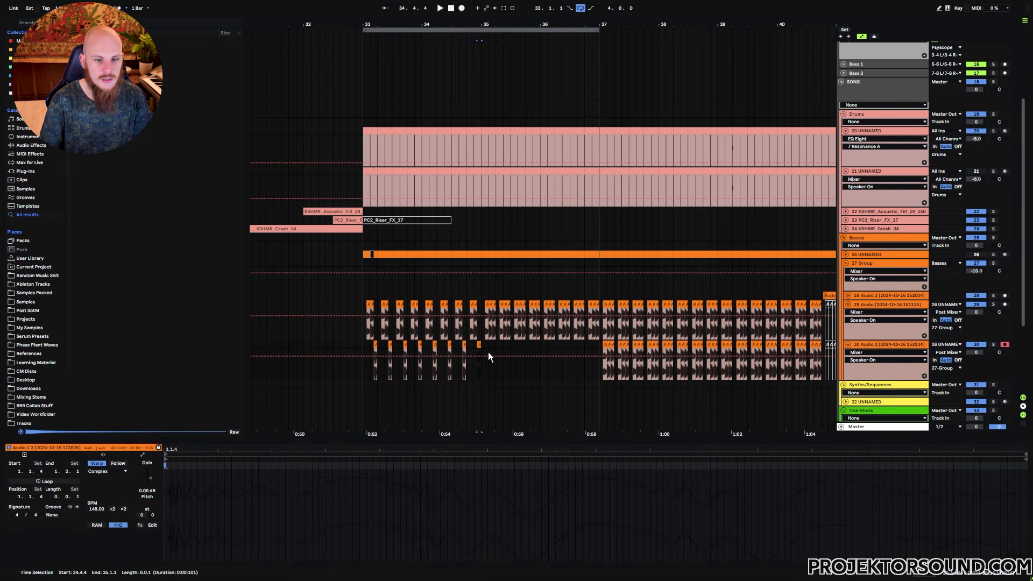
click(483, 348)
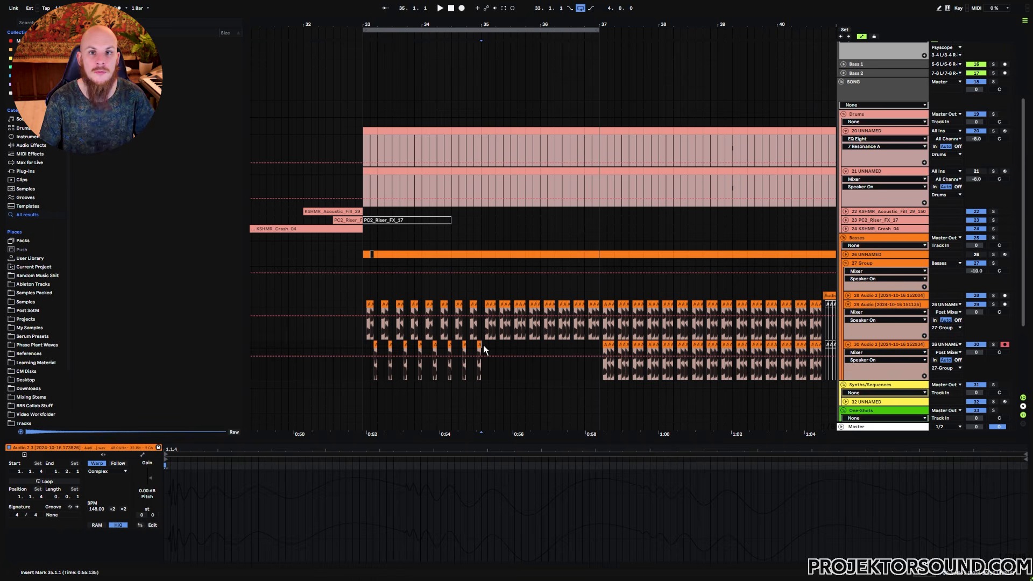
click(486, 348)
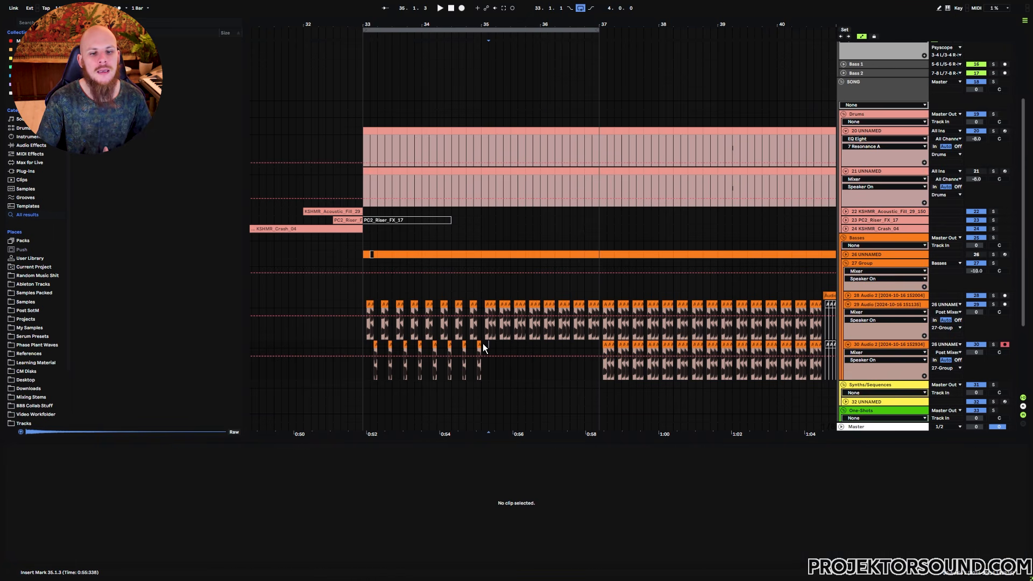
click(483, 349)
drag(481, 327, 599, 305)
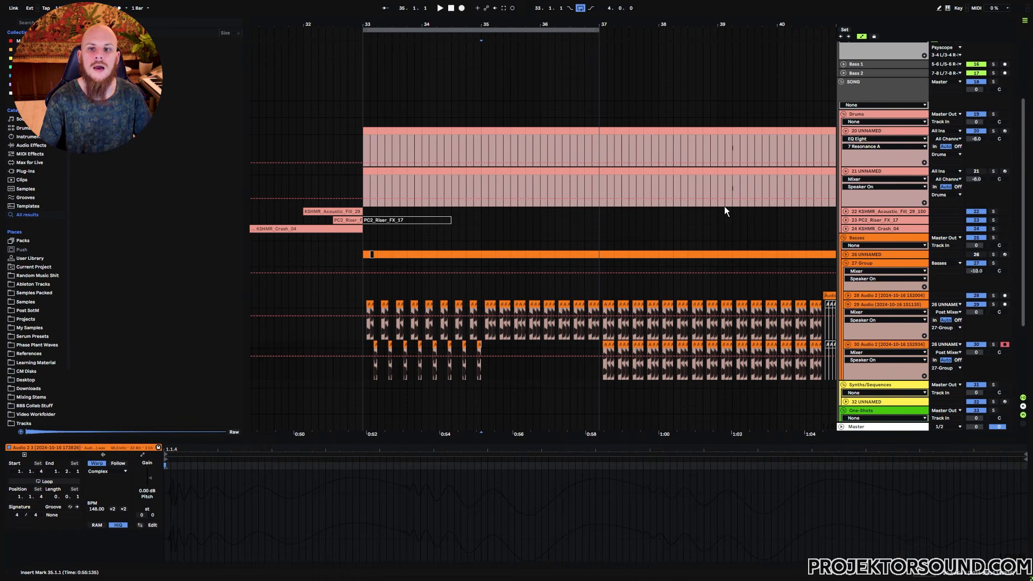
Open KickDrum BETA on track 21 to inspect the kick waveform, close it, and collapse the track
click(861, 170)
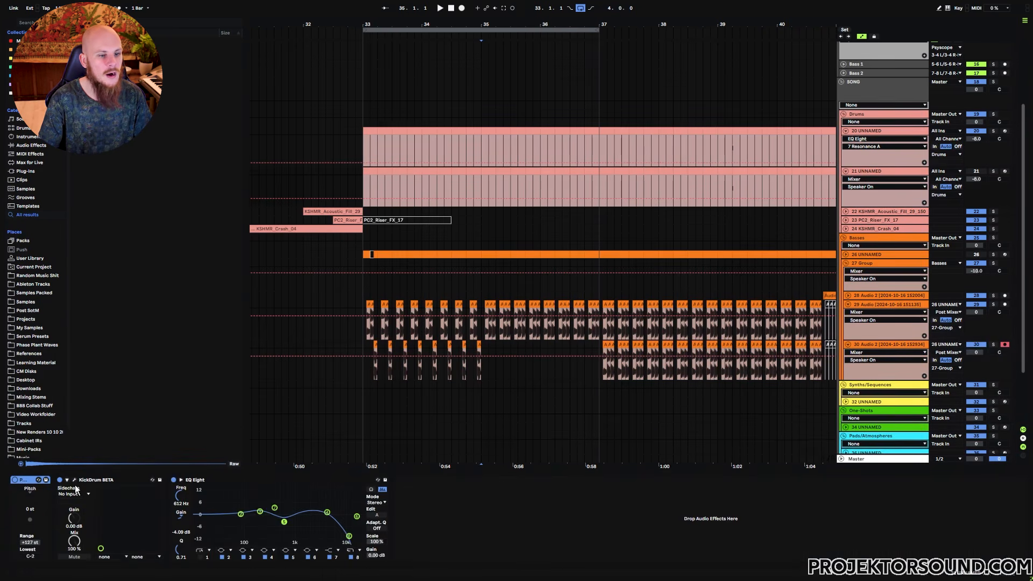
click(75, 480)
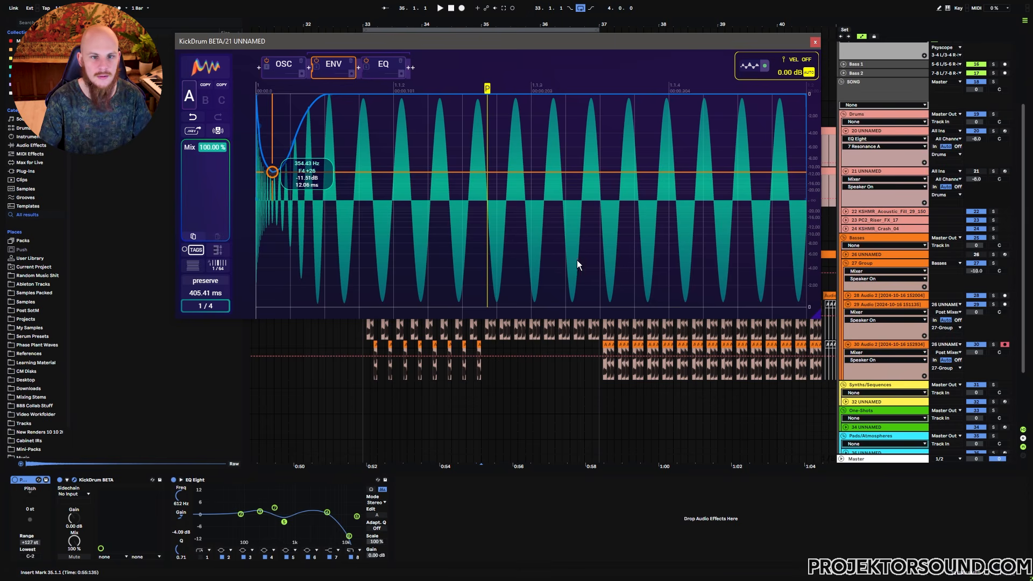
click(864, 170)
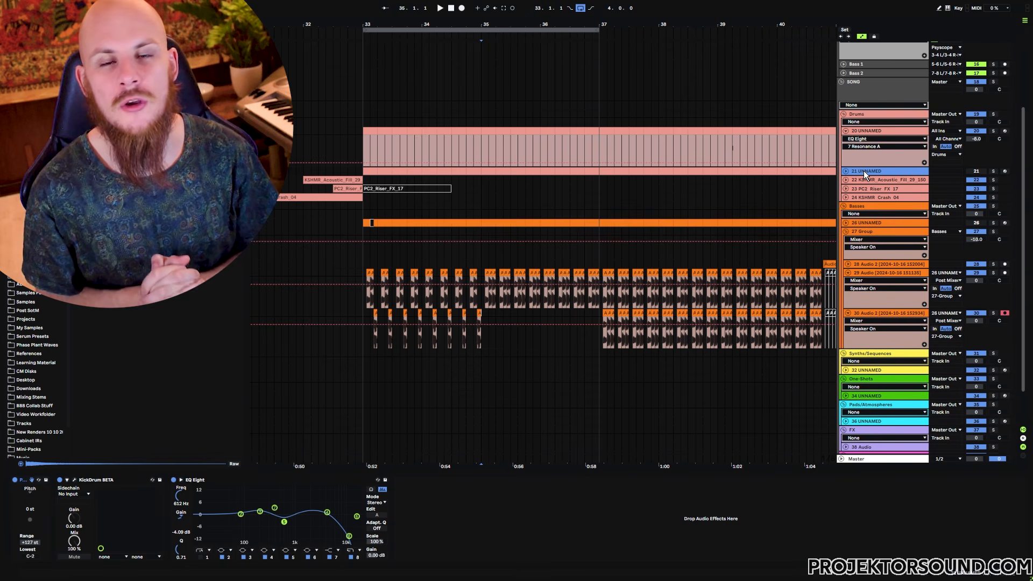